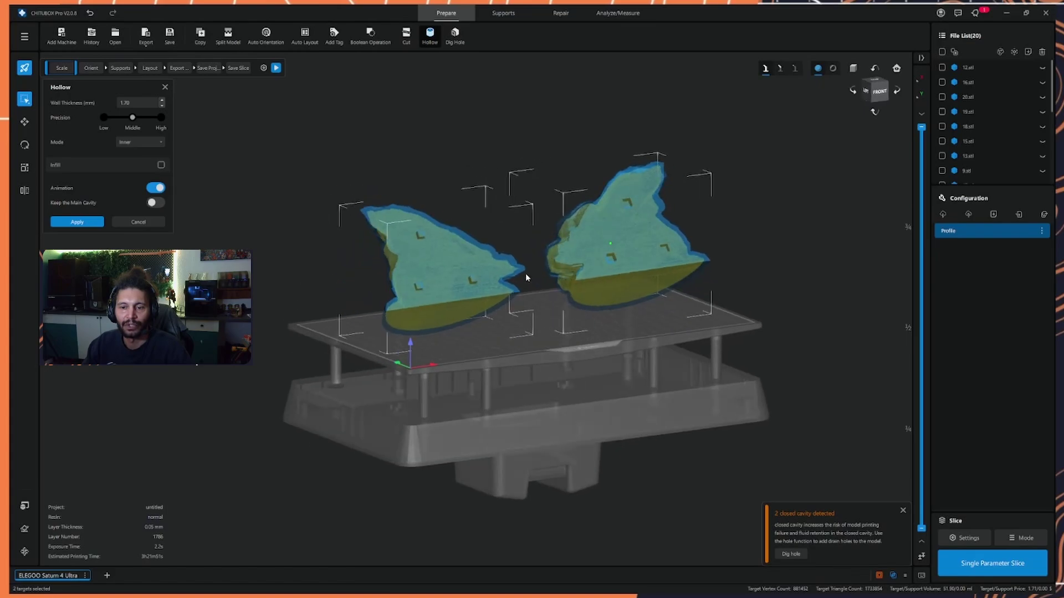
Dig penetrating drain holes with a 5.00 mm tip diameter in the bases of hollowed models 2.stl and 1.stl.
scroll(448, 297, up, 1)
middle_drag(450, 297, 440, 310)
right_drag(442, 309, 480, 328)
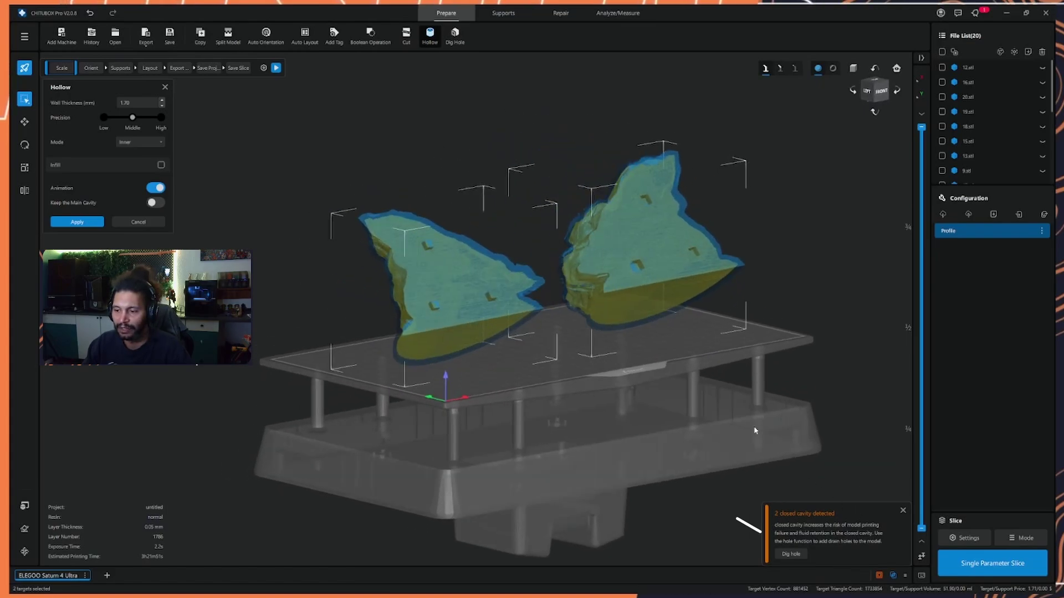
click(790, 554)
drag(168, 87, 413, 65)
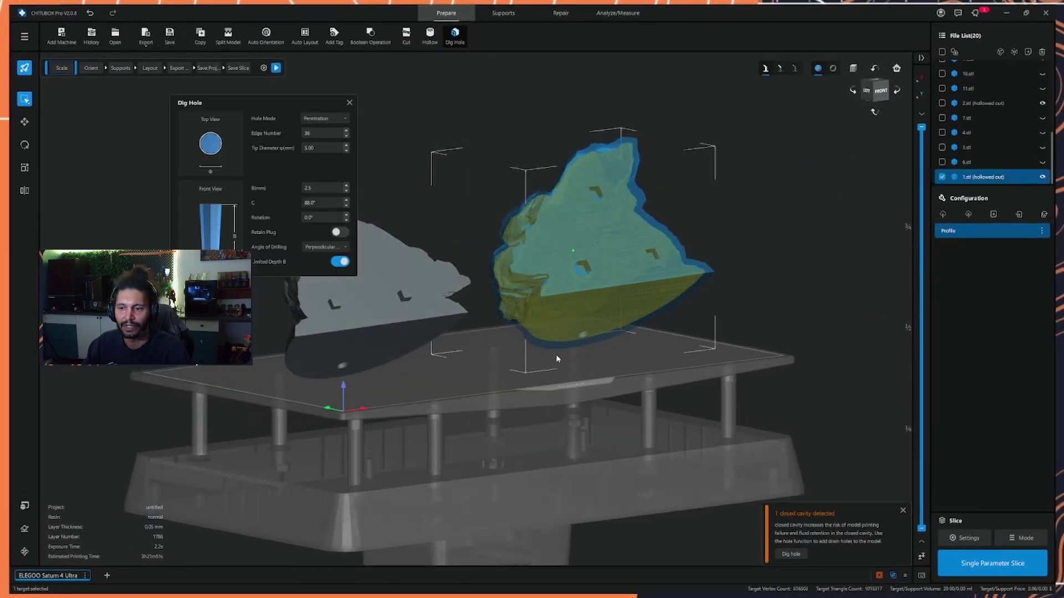
right_drag(556, 355, 583, 358)
mouse_move(532, 362)
right_down()
mouse_move(553, 383)
mouse_move(538, 378)
right_up()
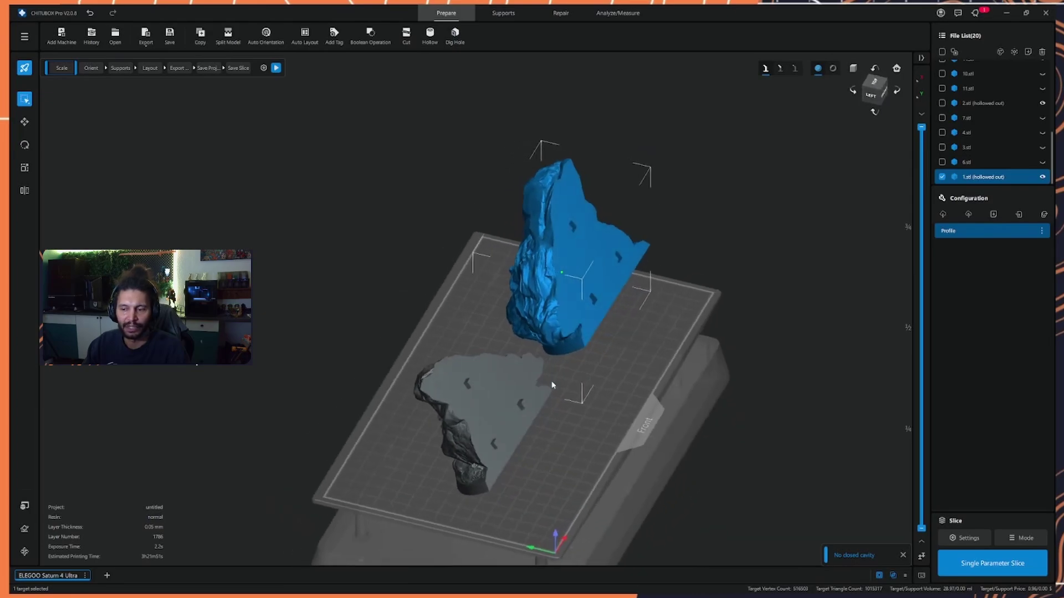
Inspect the hollow interiors and drain holes of both models using the layer cross-section, and restore the full-height view.
middle_drag(538, 380, 553, 373)
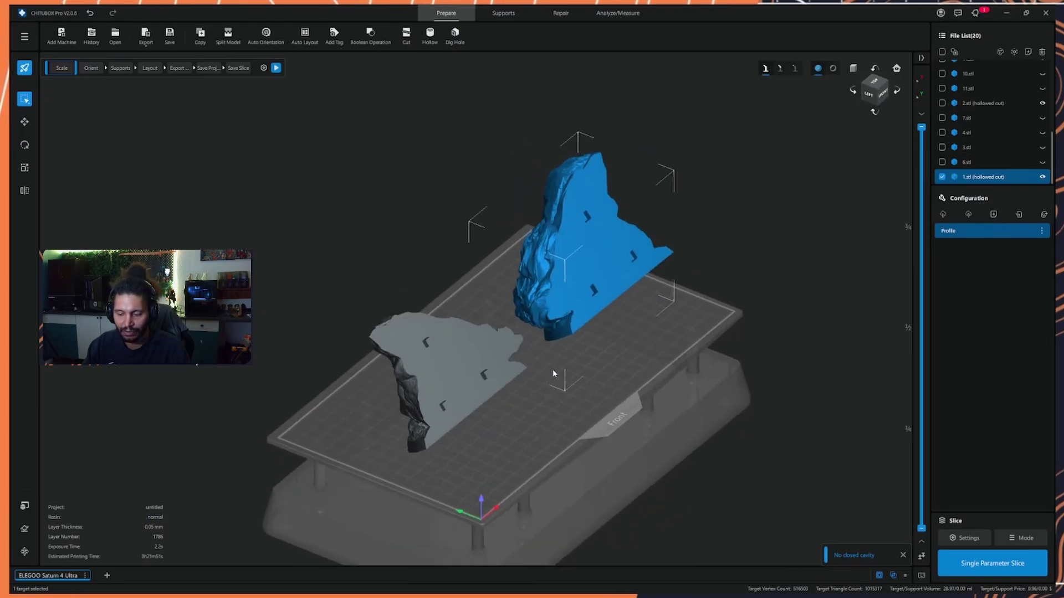
drag(920, 127, 949, 428)
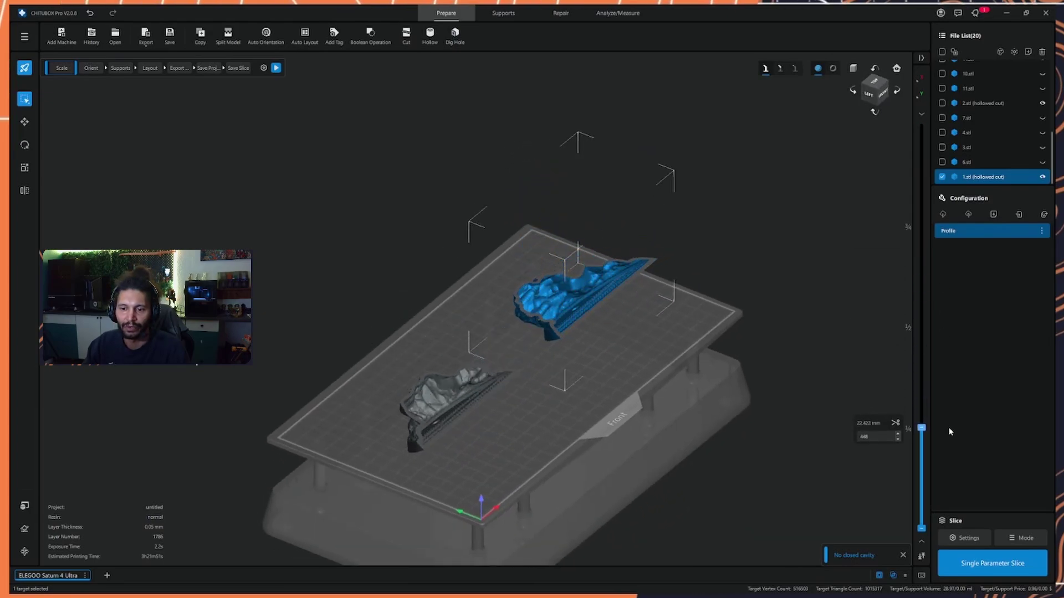
drag(946, 494, 955, 111)
right_drag(676, 432, 690, 388)
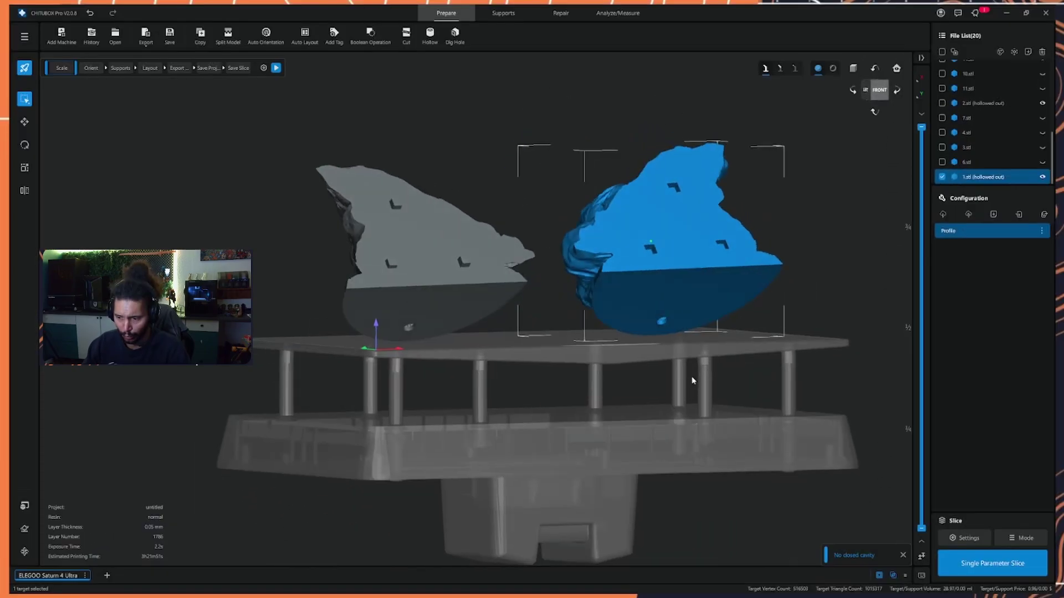
middle_drag(689, 388, 839, 416)
right_drag(838, 416, 811, 416)
middle_drag(812, 415, 638, 443)
Dig additional 5.00 mm drain holes across the curved bases of 2.stl and 1.stl.
click(381, 398)
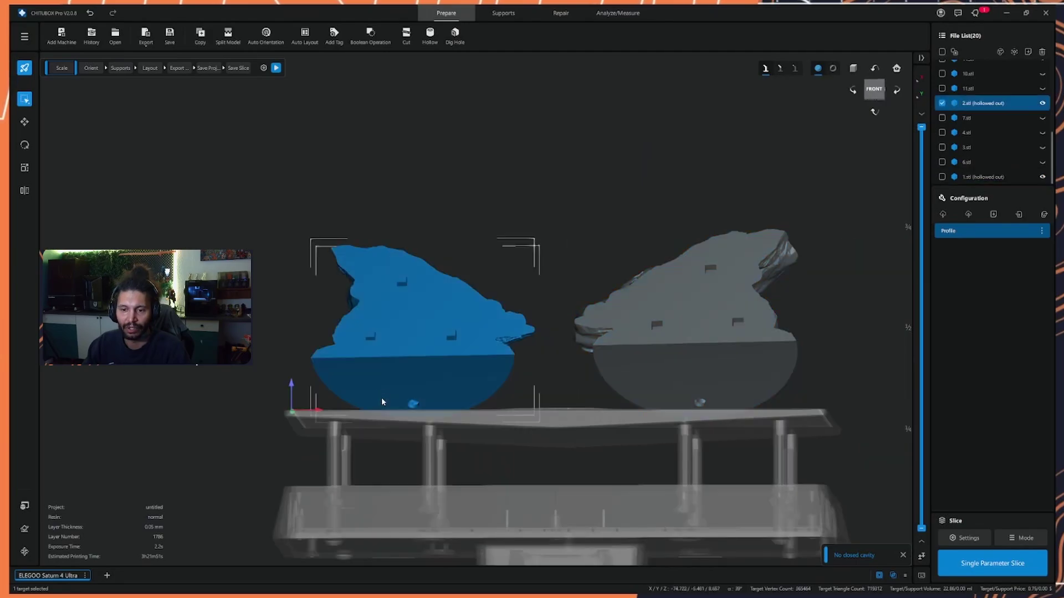
scroll(381, 398, up, 1)
middle_drag(381, 398, 372, 384)
right_drag(372, 384, 377, 377)
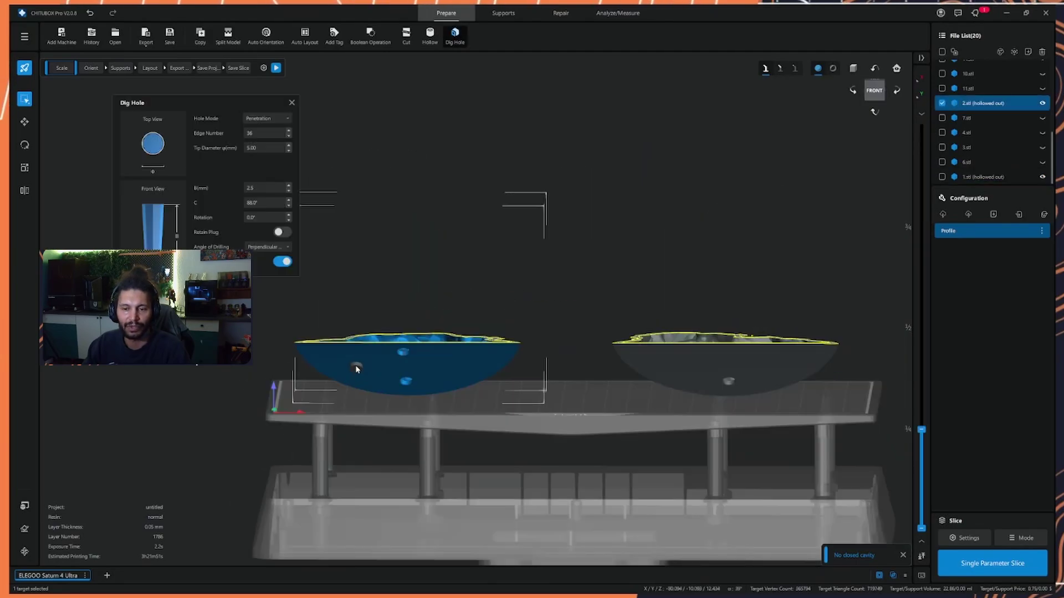
click(357, 366)
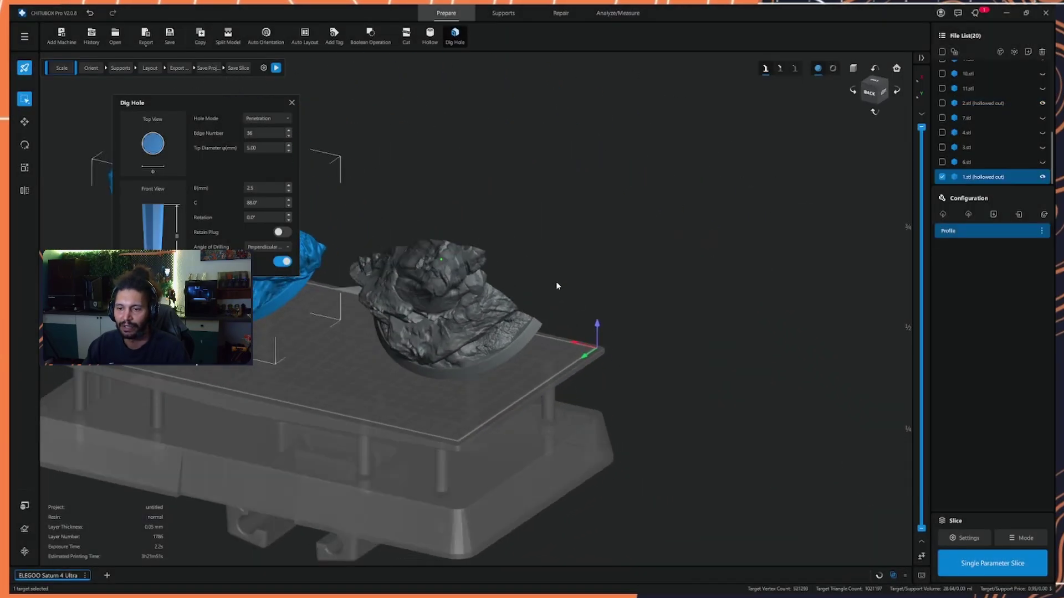
right_drag(555, 282, 503, 284)
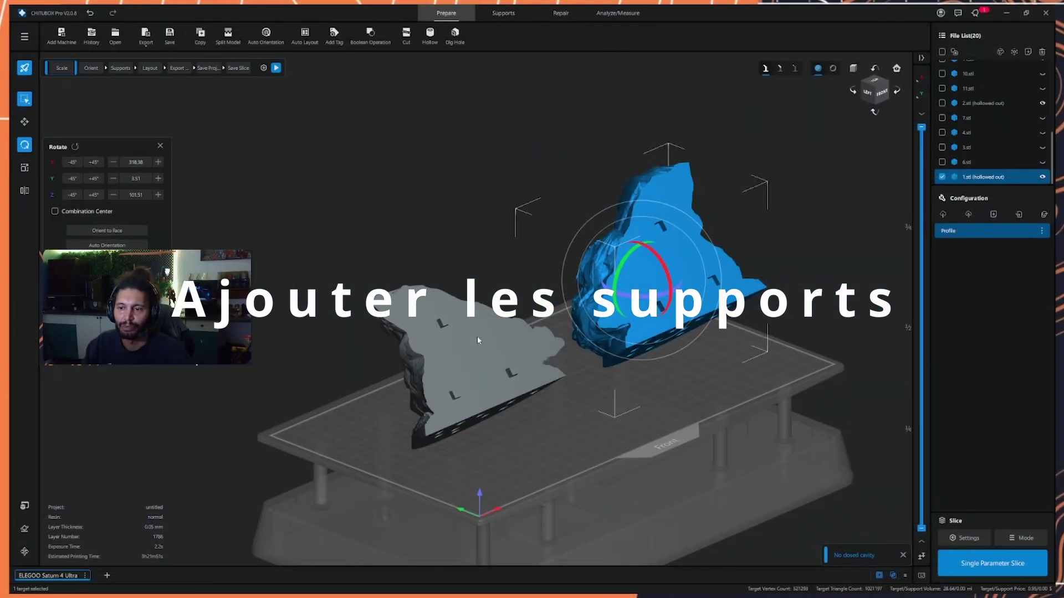
Open support editing for the hollowed 2.stl model.
click(479, 341)
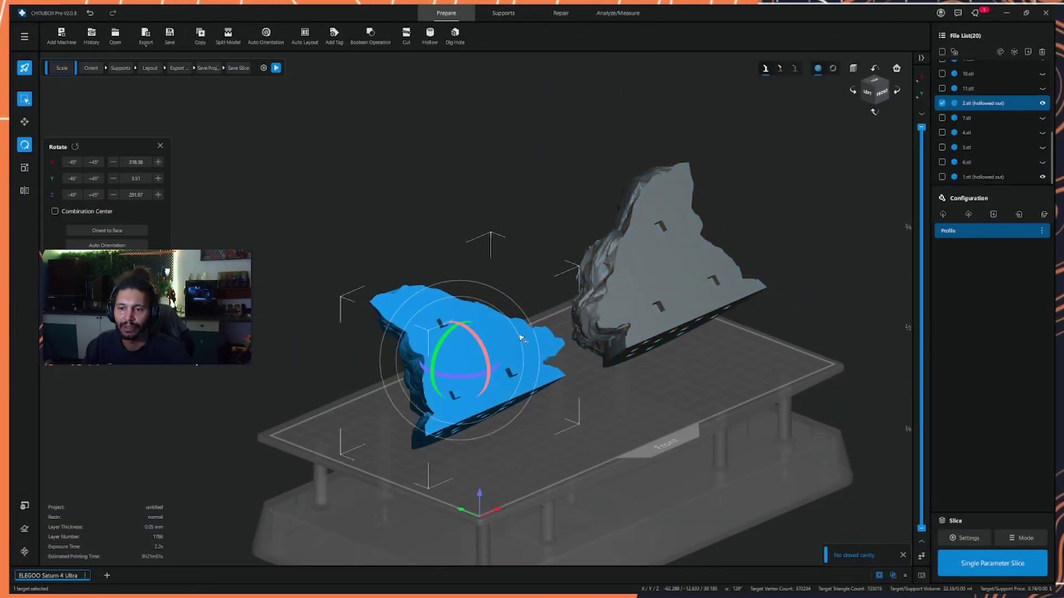
click(511, 15)
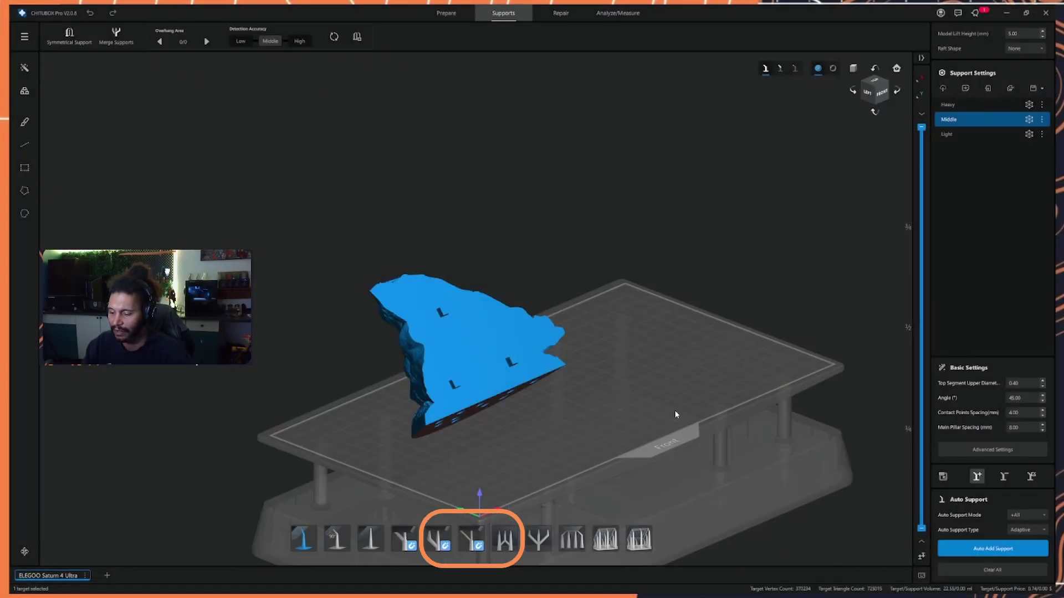
scroll(535, 438, up, 3)
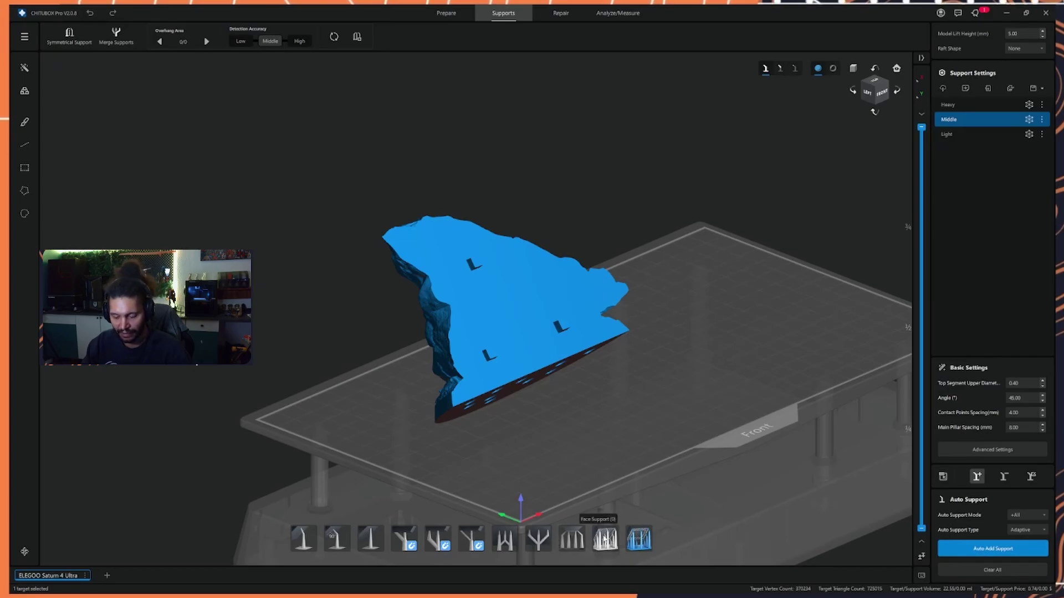
Add face supports under the base of 2.stl and lower the layer cross-section to examine them.
right_drag(645, 457, 444, 345)
click(590, 408)
scroll(456, 339, down, 2)
drag(924, 154, 925, 347)
drag(924, 347, 924, 392)
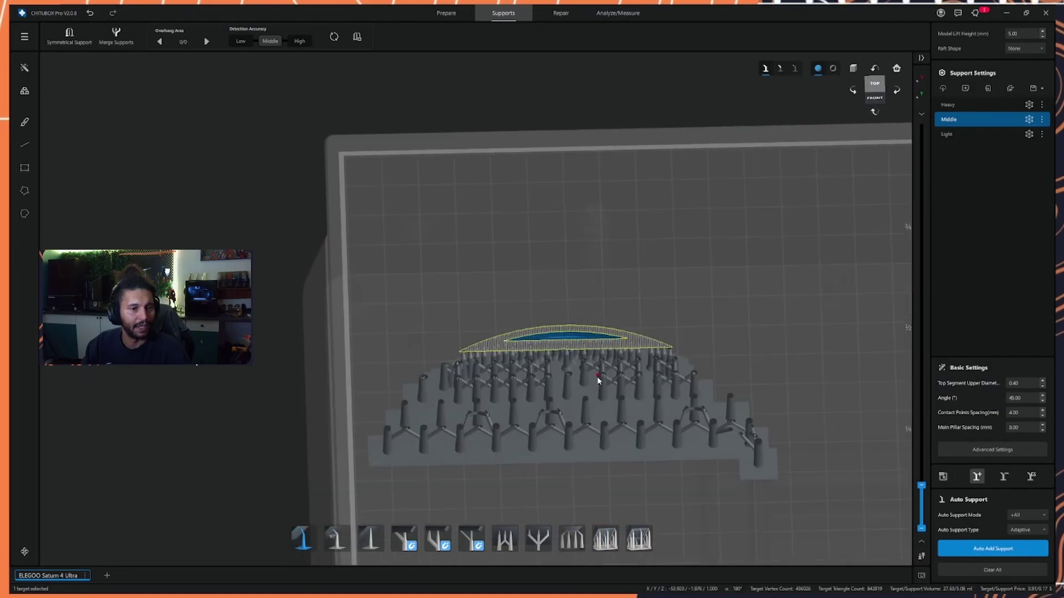
Add a single Middle support to an overhang on the rocky side of 2.stl.
middle_drag(599, 380, 567, 357)
scroll(567, 357, down, 1)
right_drag(620, 365, 620, 372)
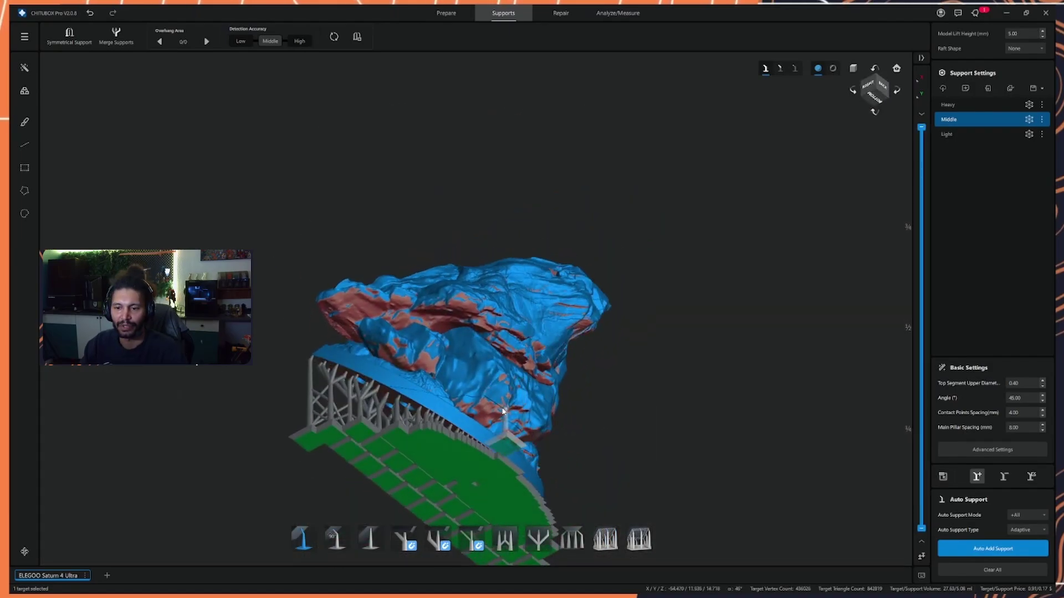
scroll(471, 418, up, 5)
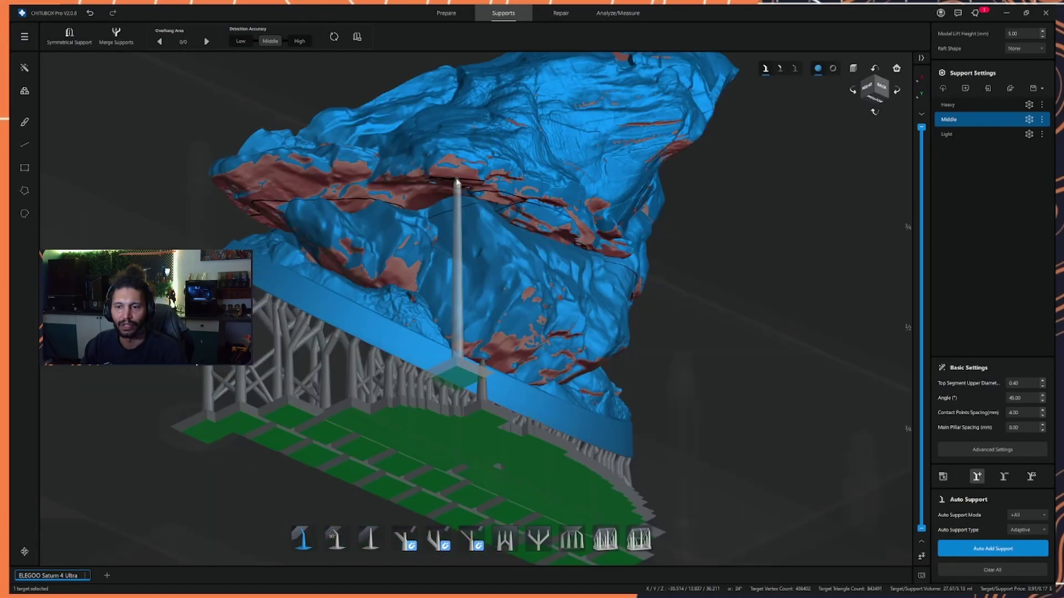
Auto-generate Middle supports on 2.stl with mode +All and type Adaptive, deleting the existing supports.
scroll(700, 305, down, 5)
right_drag(699, 305, 570, 342)
middle_drag(570, 342, 664, 325)
mouse_move(666, 326)
right_down()
mouse_move(653, 305)
mouse_move(667, 306)
right_up()
click(993, 548)
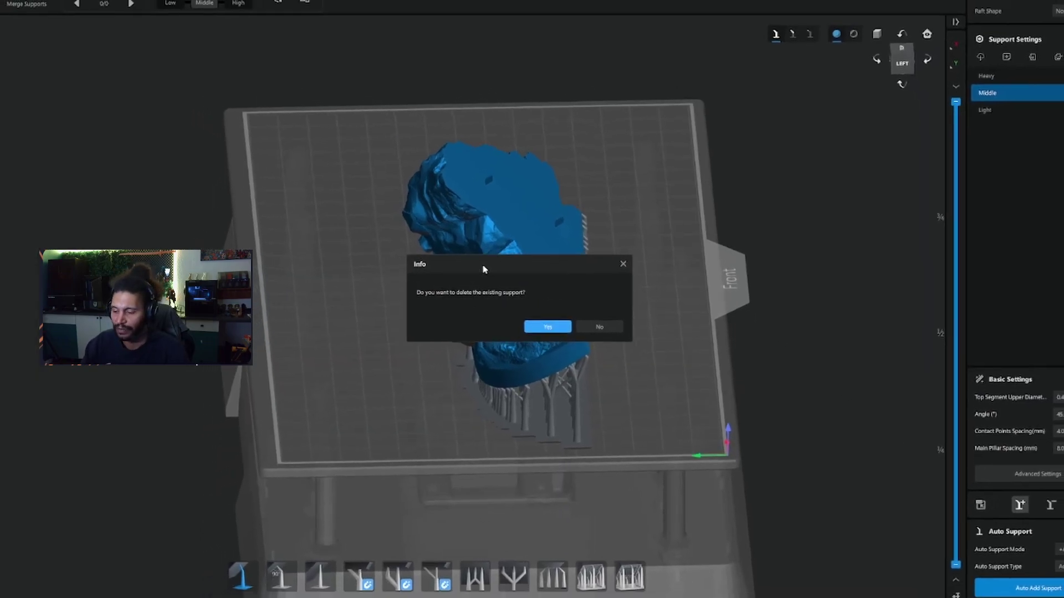
click(547, 326)
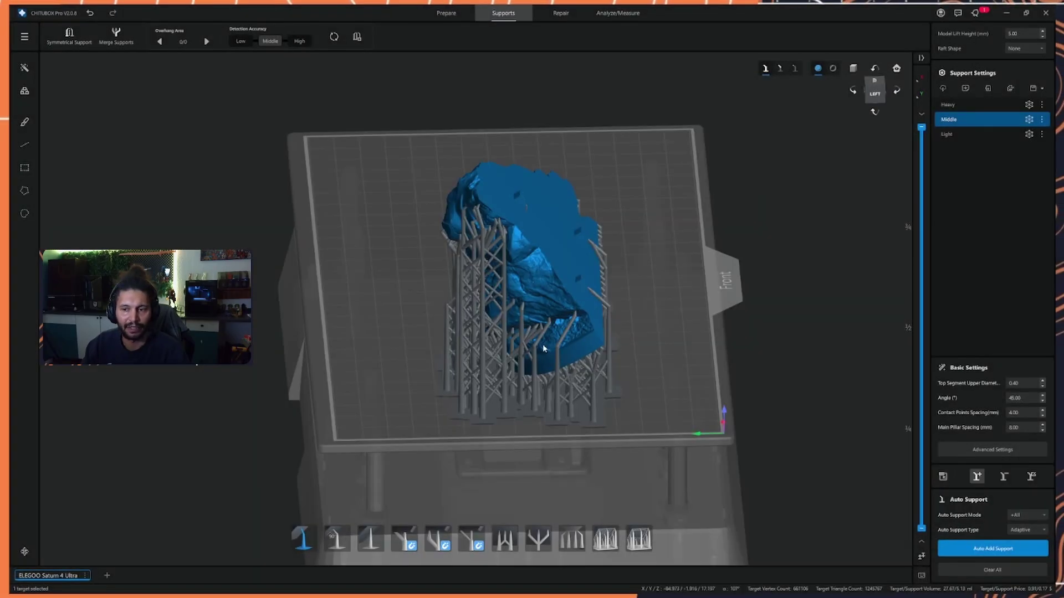
Inspect the generated supports on 2.stl around the flat face and its connector slots.
right_drag(557, 270, 633, 268)
scroll(608, 272, up, 5)
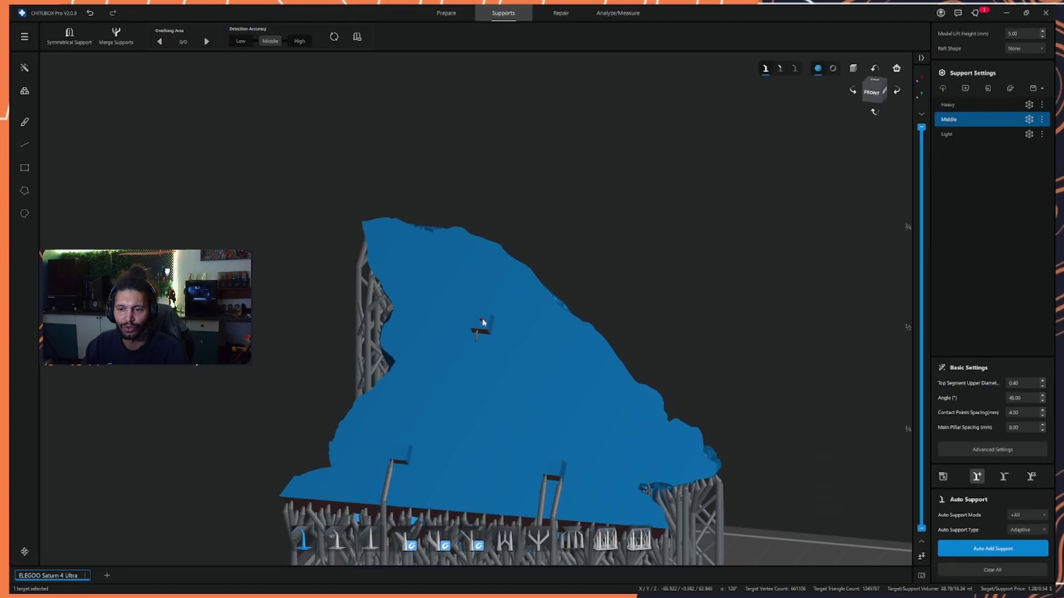
right_drag(484, 321, 478, 302)
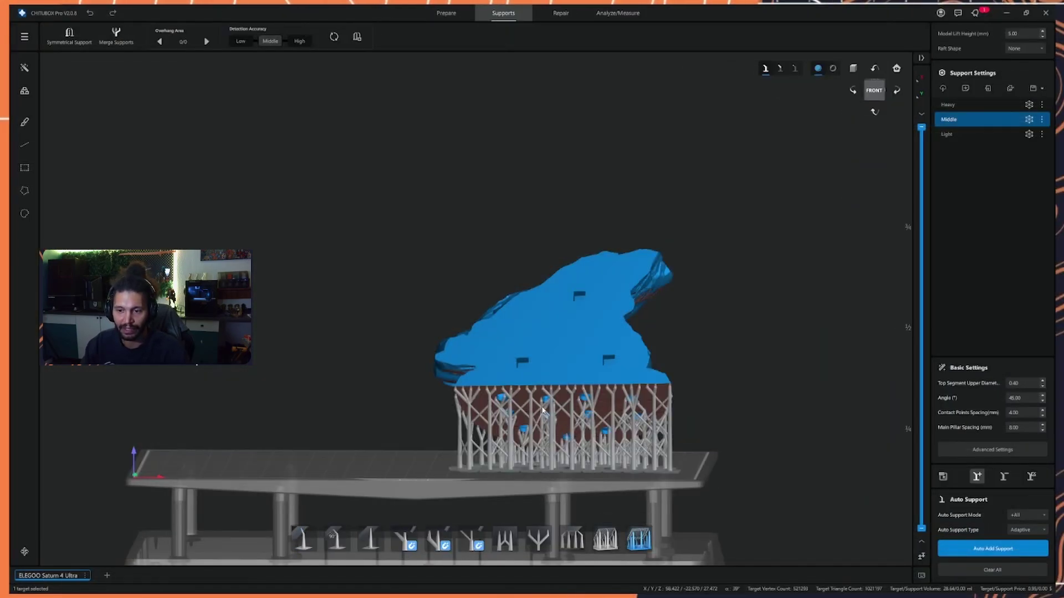
Compare the two face support types under the base of 1.stl and apply face supports there.
middle_drag(542, 411, 527, 437)
right_drag(527, 436, 551, 435)
scroll(553, 437, up, 4)
right_drag(520, 447, 506, 438)
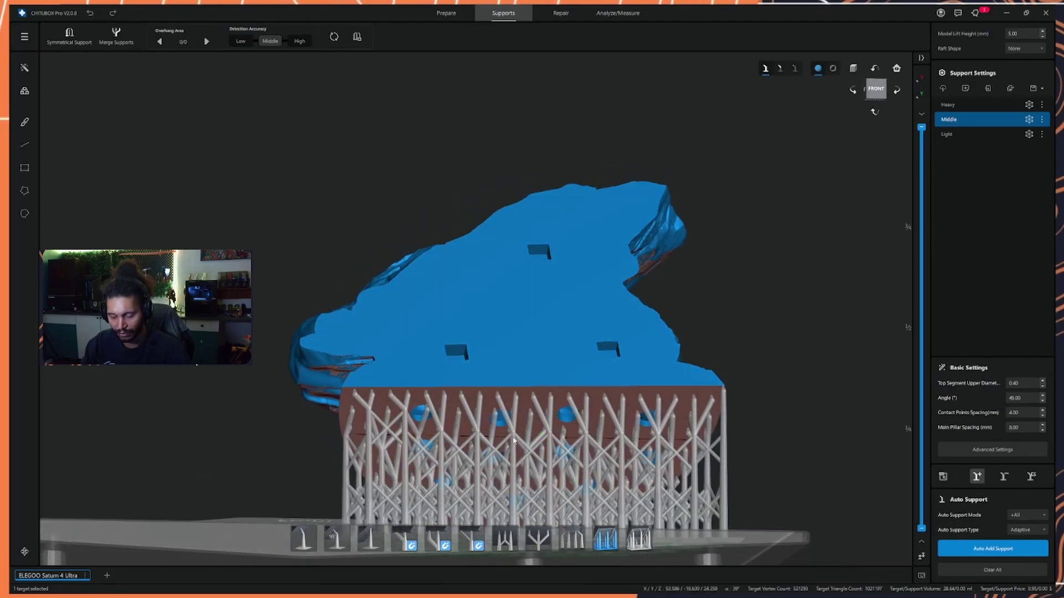
key(Tab)
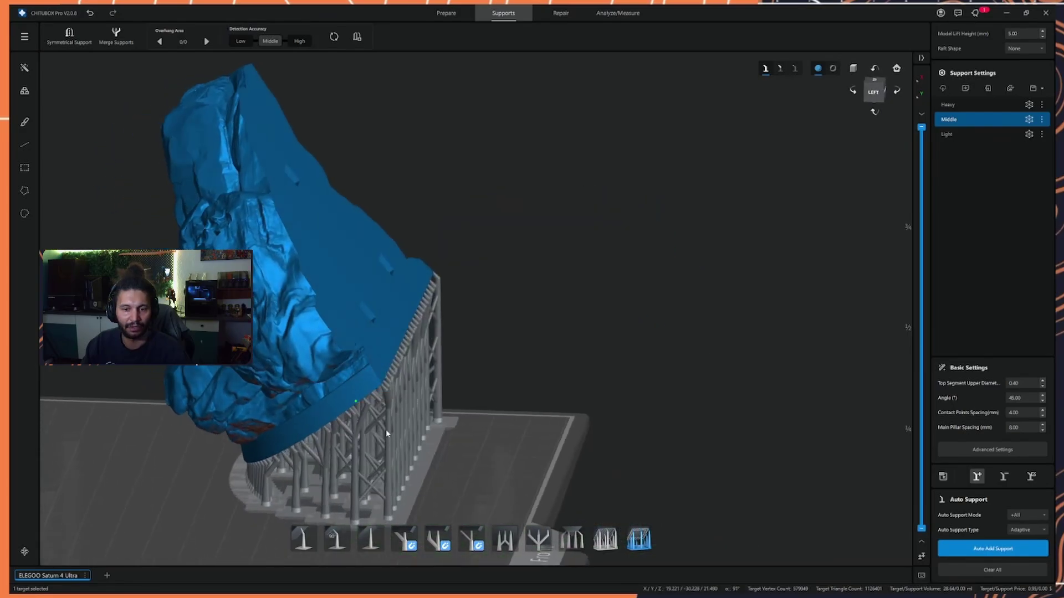
right_drag(386, 430, 465, 387)
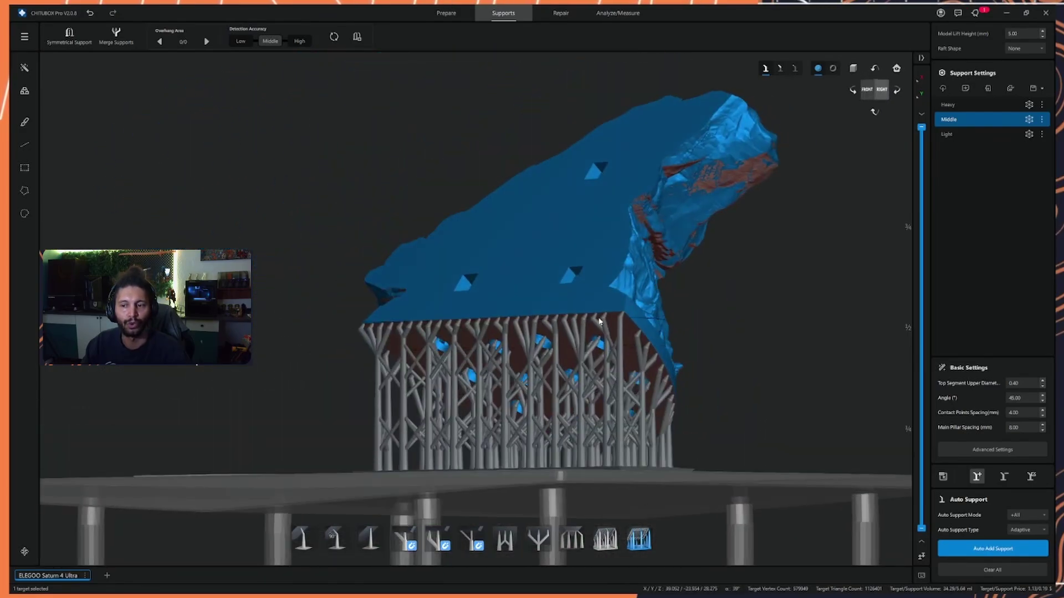
right_drag(608, 385, 510, 382)
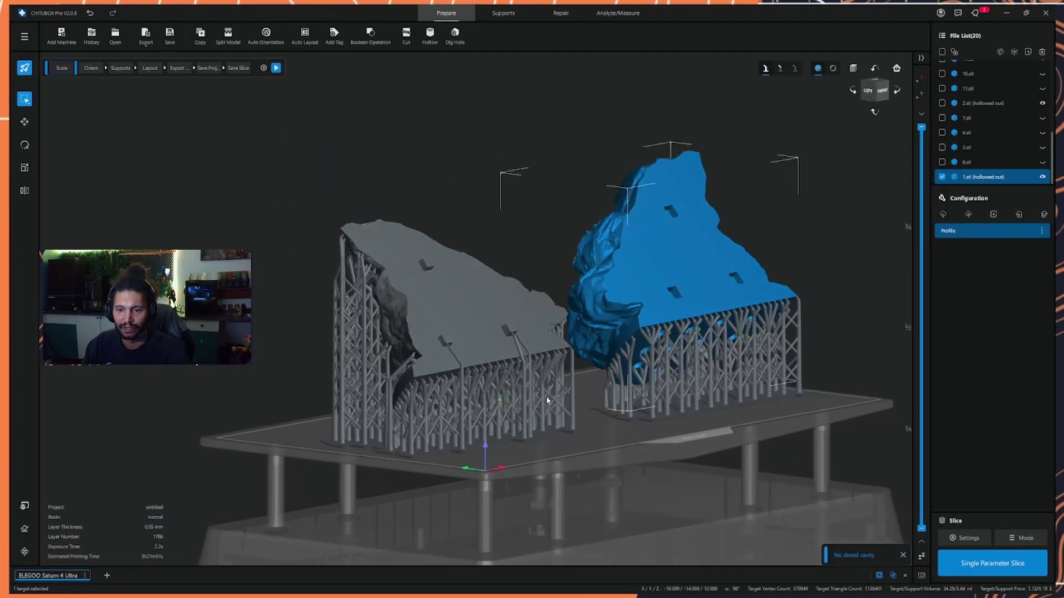
Return to support editing for the hollowed 1.stl model and open the Middle support profile's settings.
right_drag(559, 389, 443, 293)
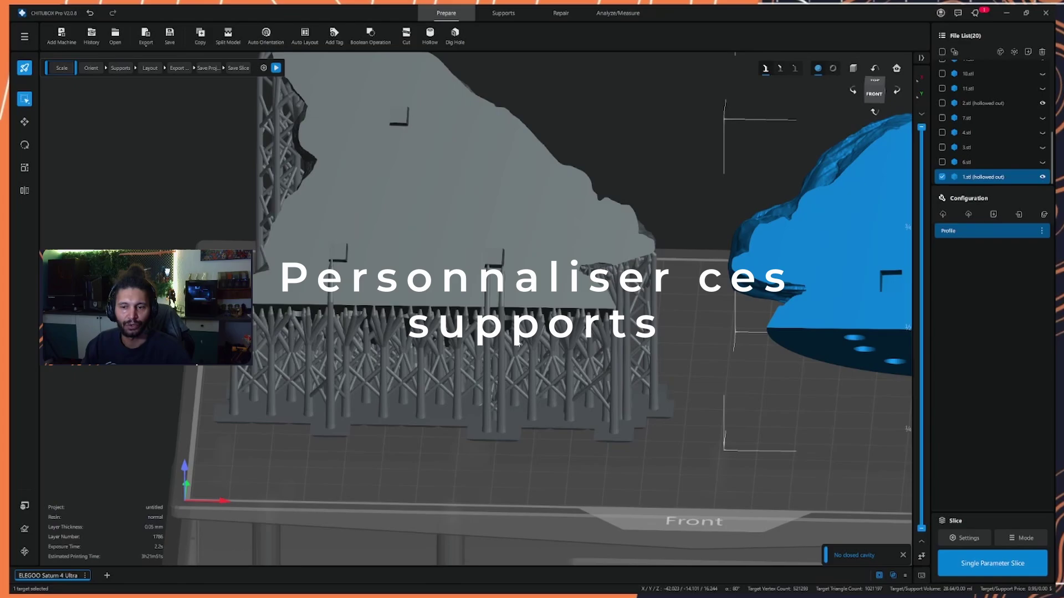
mouse_move(519, 343)
right_down()
mouse_move(454, 339)
mouse_move(532, 344)
right_up()
scroll(562, 347, down, 4)
middle_drag(561, 347, 277, 363)
click(501, 13)
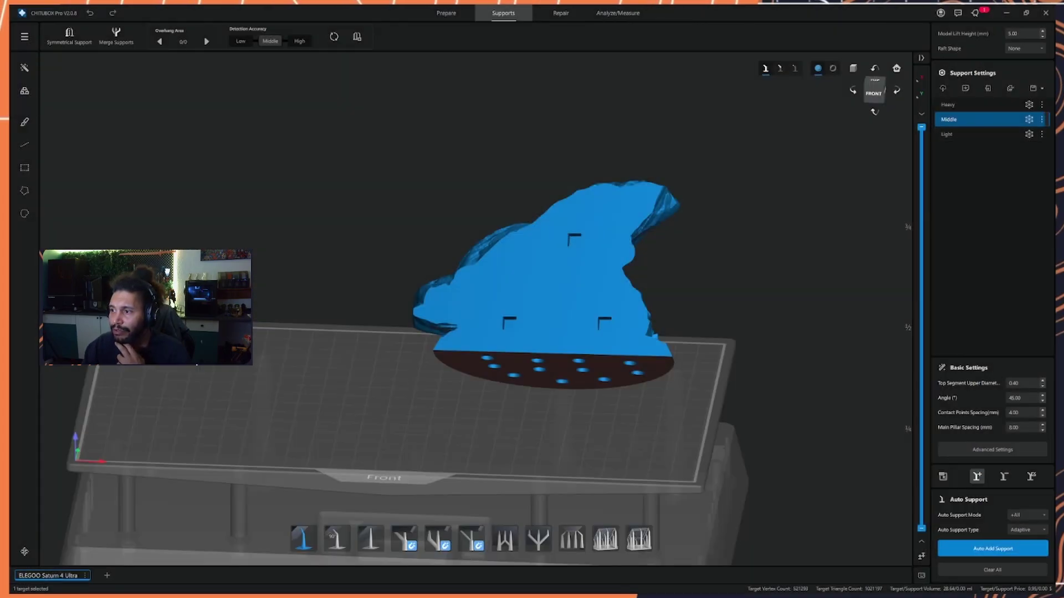
click(1044, 121)
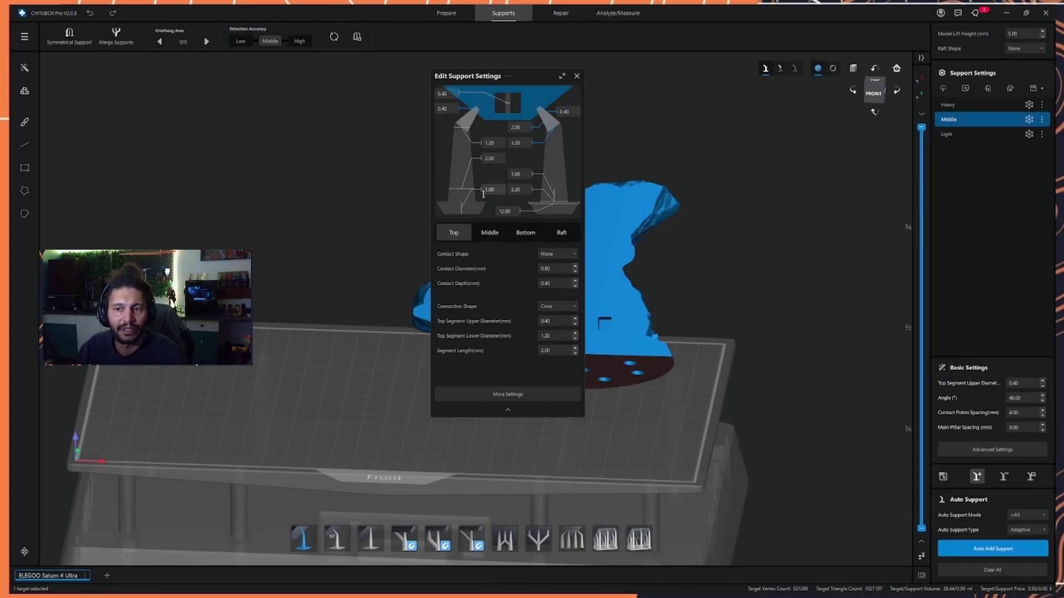
Set the Middle profile's middle-segment upper and lower diameters to 0.90 mm.
mouse_move(492, 193)
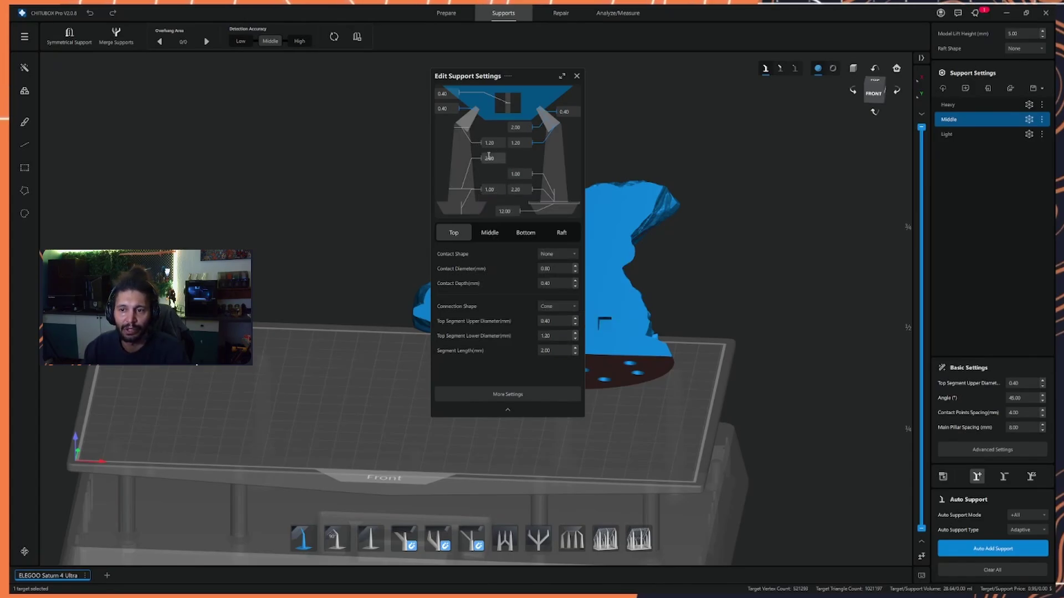
click(488, 158)
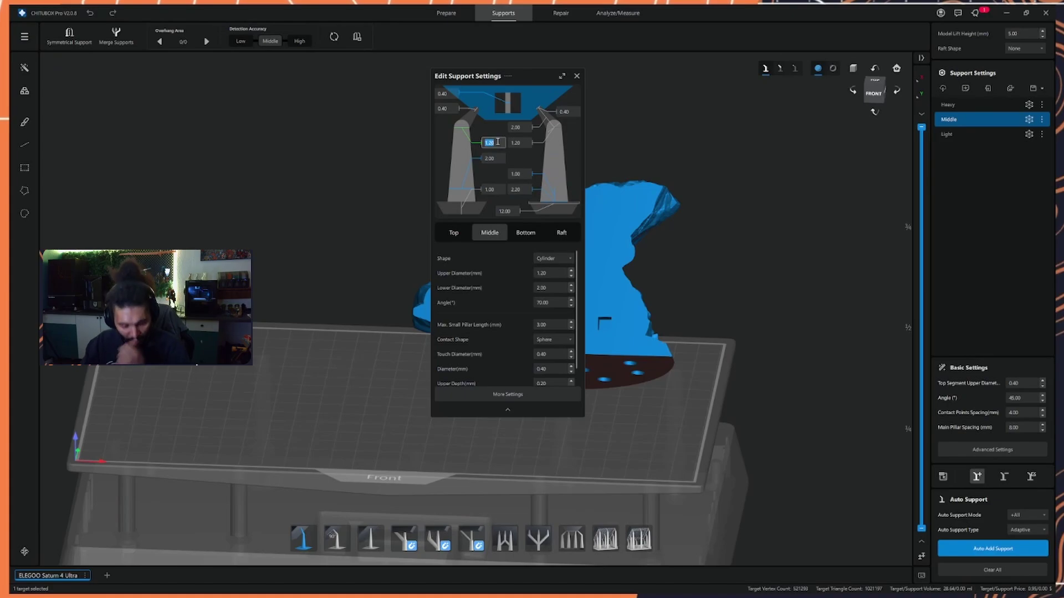
text(0.9)
click(502, 189)
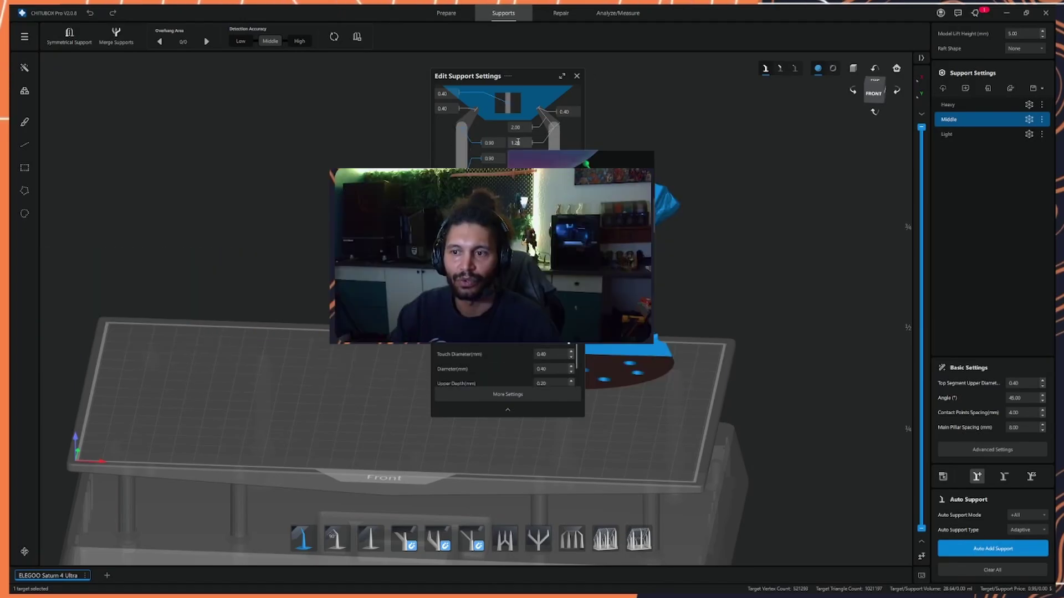
Set the top segment's lower diameter to 0.90 mm and its upper diameter to 0.35 mm.
double_click(517, 143)
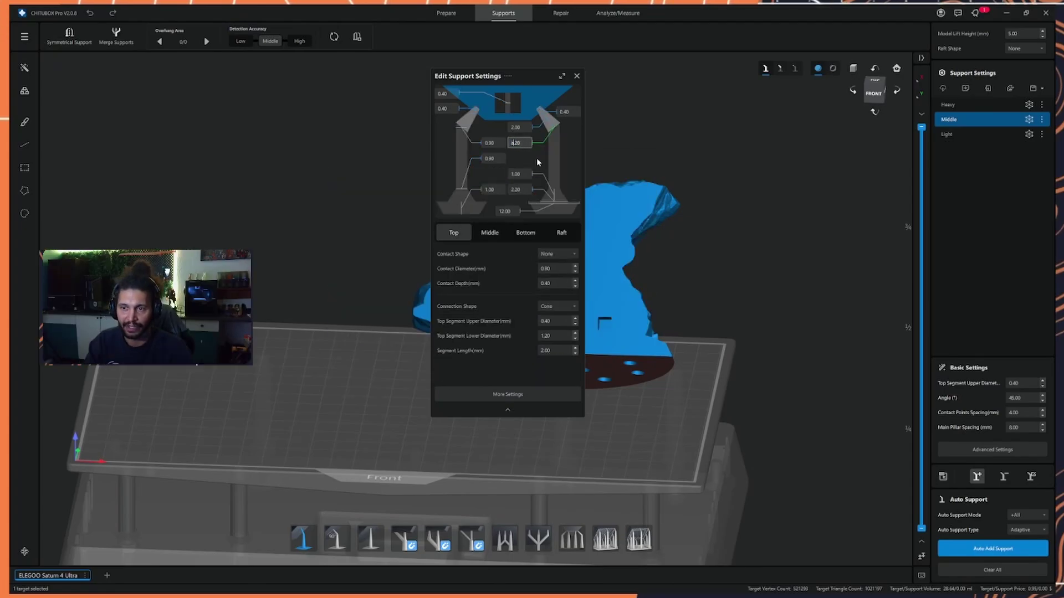
text(0.9)
key(Return)
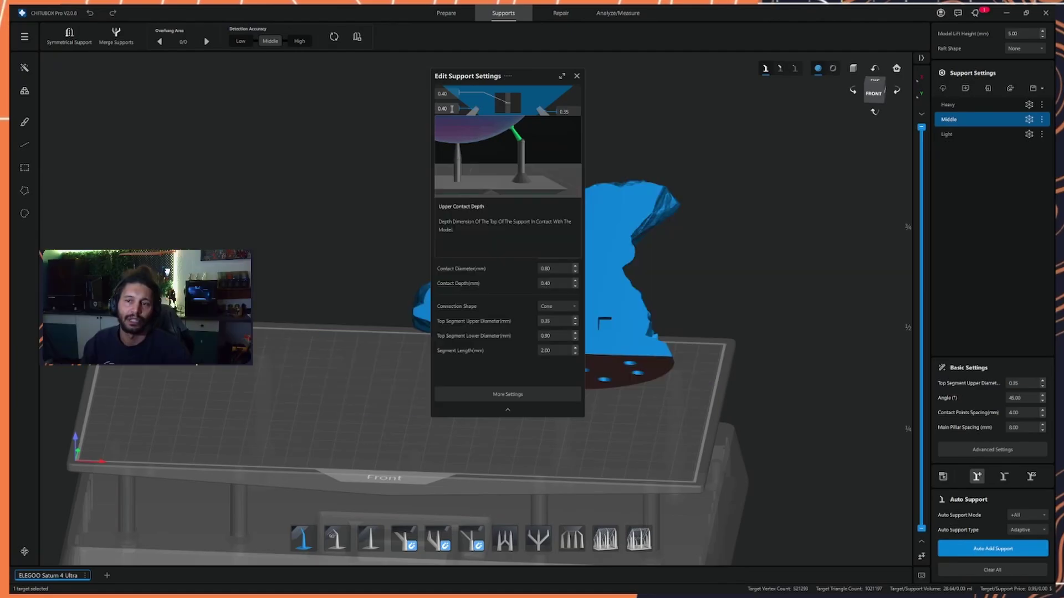
Set the support tip's contact depth to 0.01 mm and the middle section's small-pillar diameter to 0.35 mm.
click(452, 109)
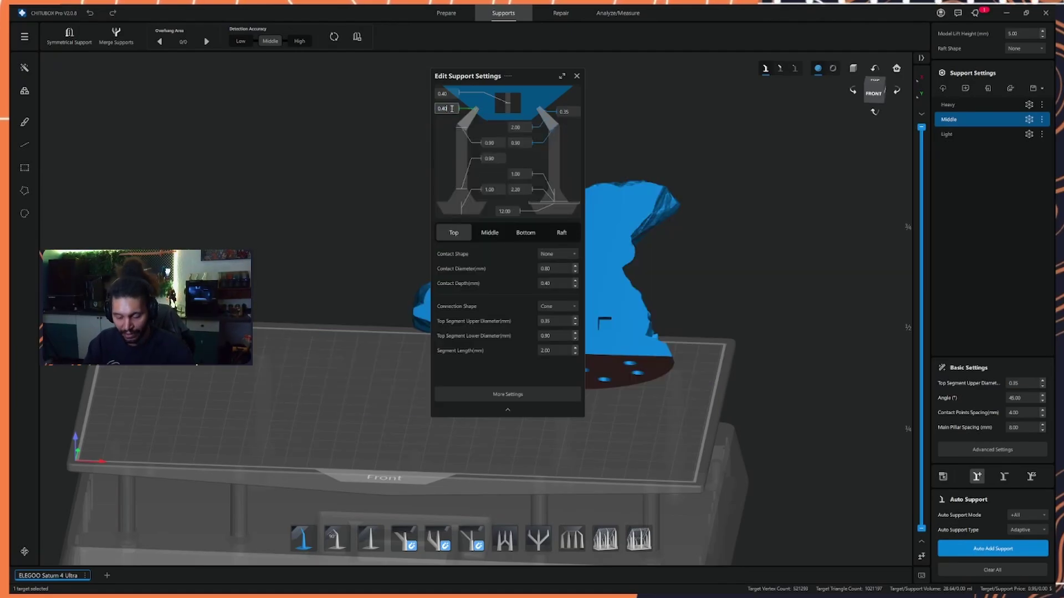
text(0.01)
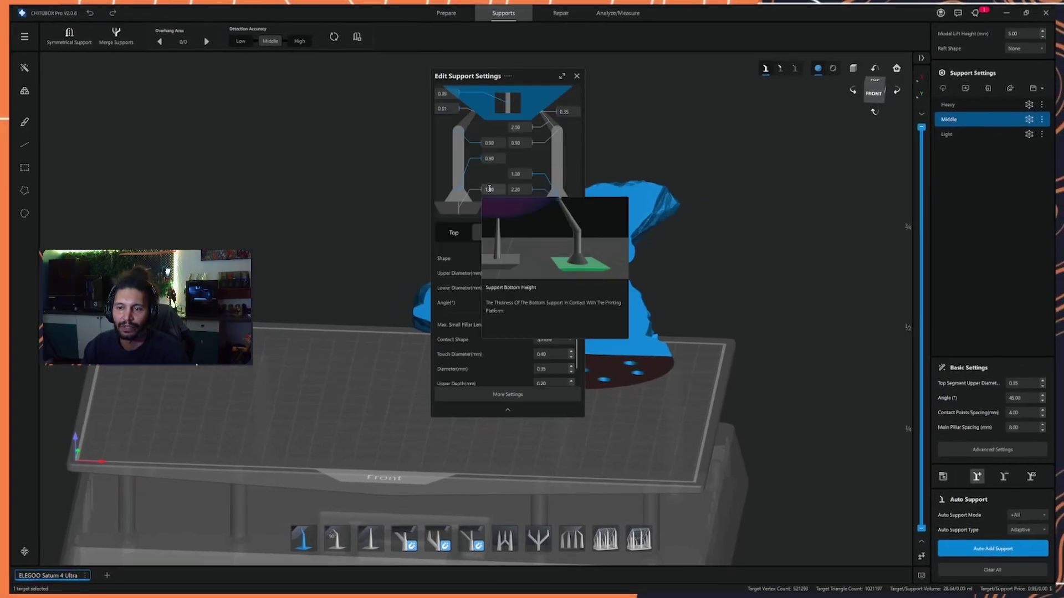
click(490, 189)
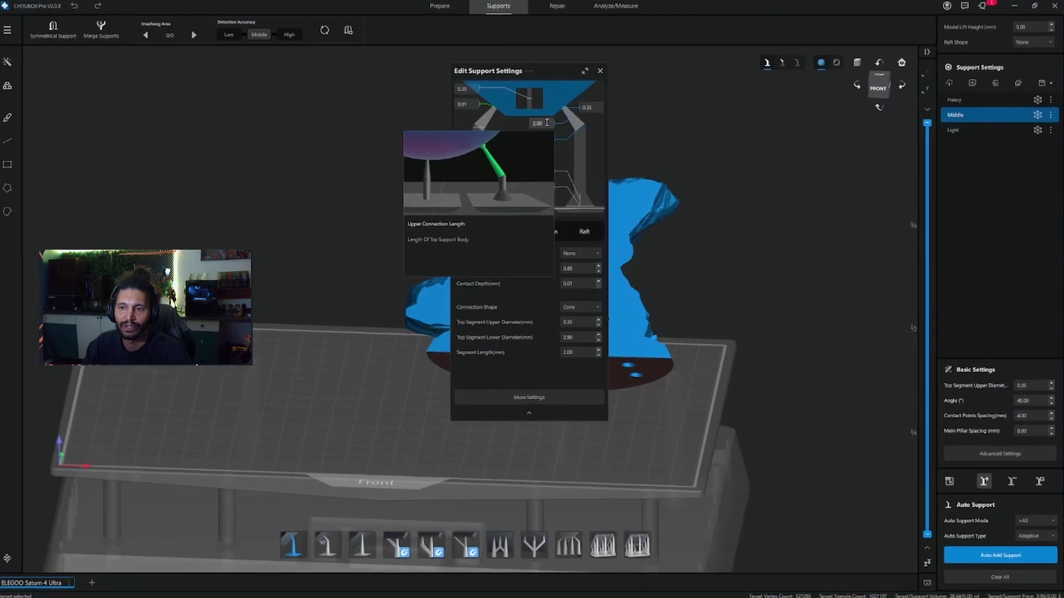
Finish editing the Middle support profile and close its settings.
click(541, 116)
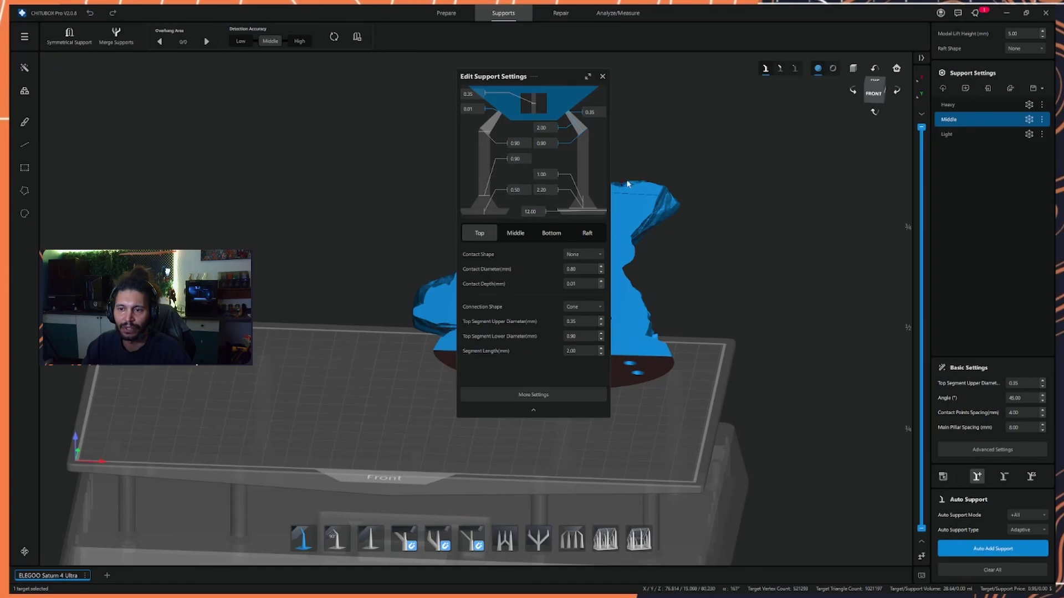
click(602, 77)
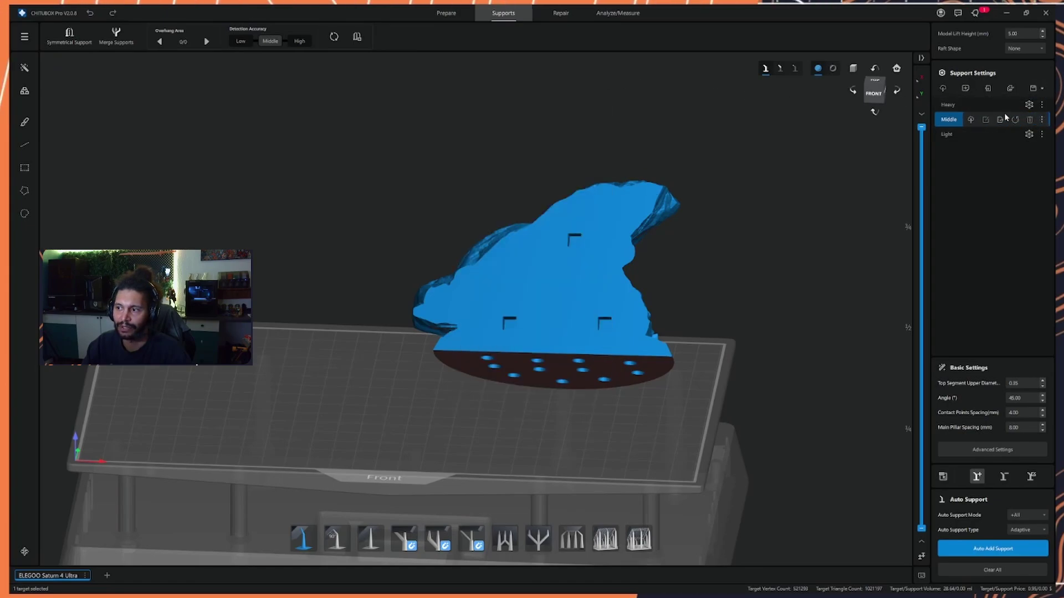
click(971, 120)
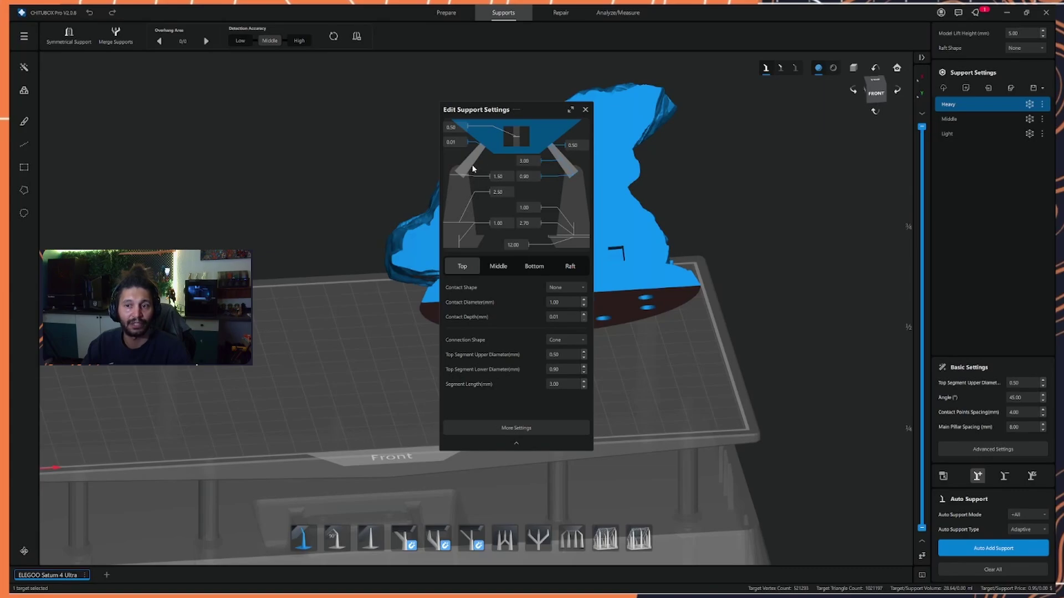
Set the Heavy profile's middle-segment upper and lower diameters to 0.90 mm and its bottom platform thickness to 0.50 mm.
click(505, 176)
mouse_move(501, 223)
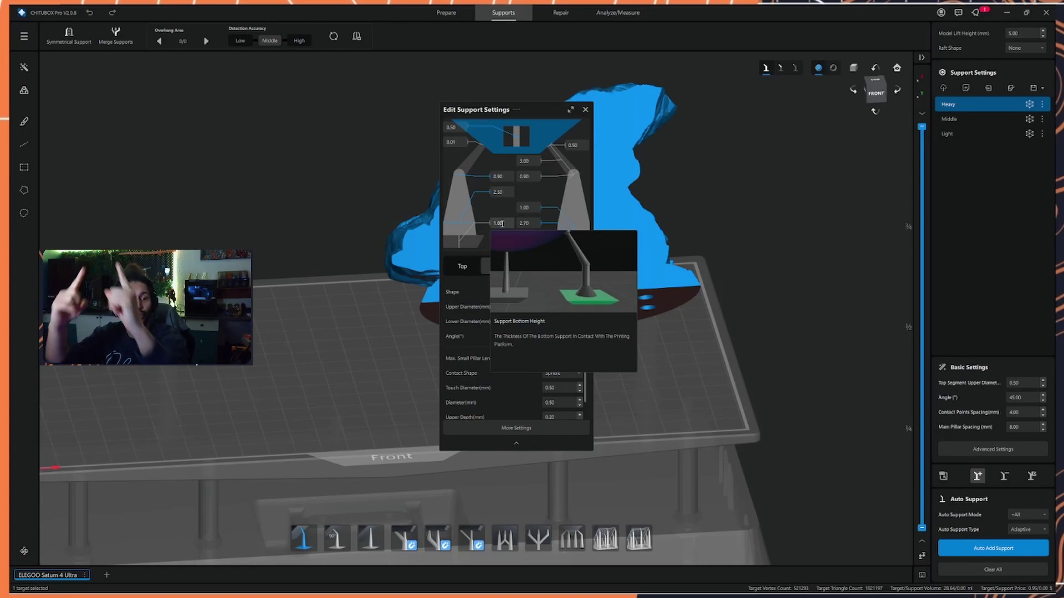
click(501, 224)
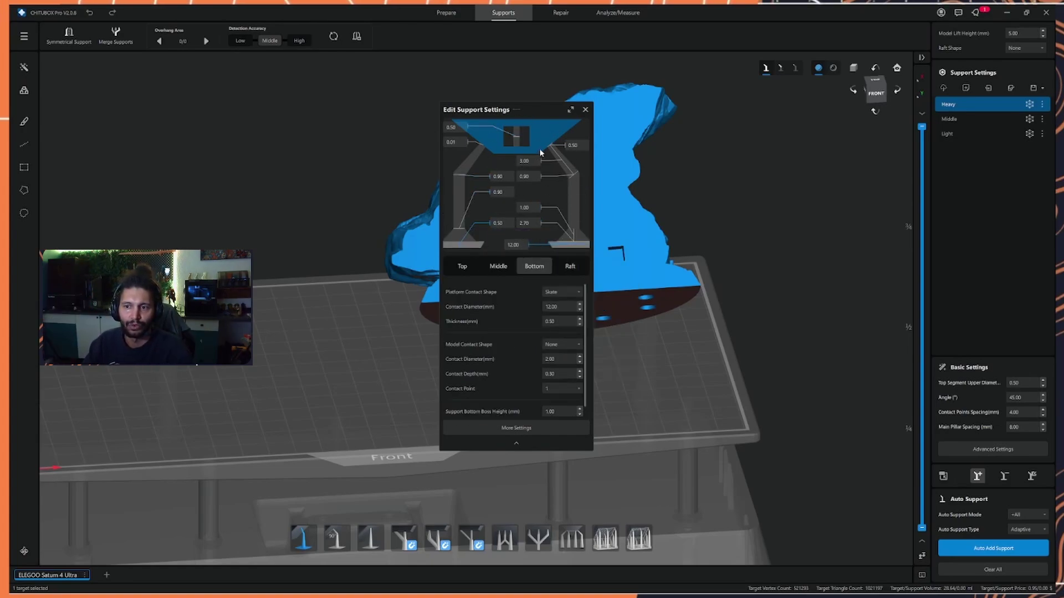
Open the Light support profile's advanced settings and set its contact depth to 0.01 mm.
click(956, 138)
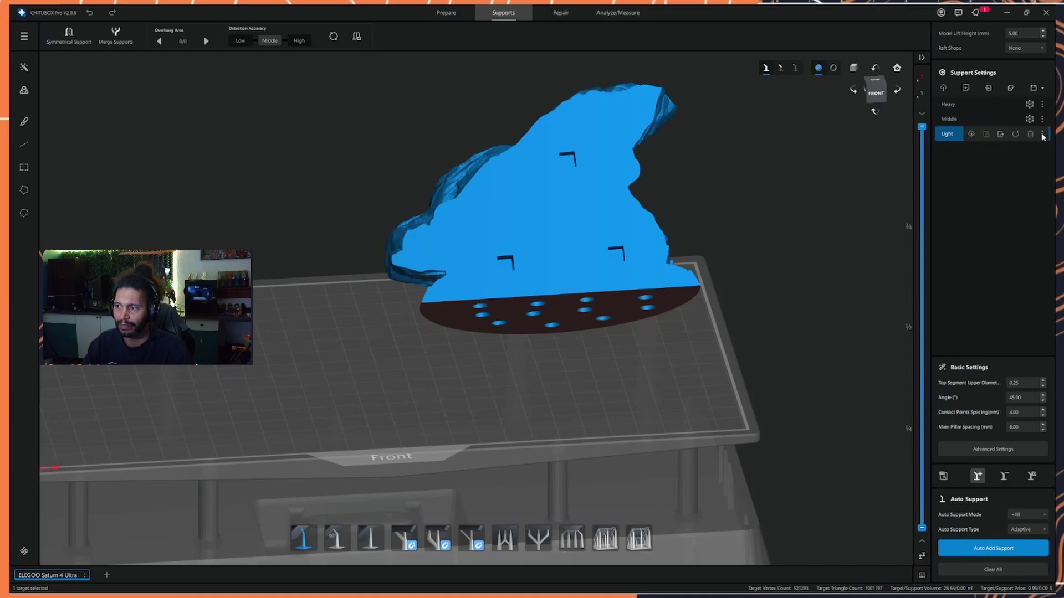
click(992, 450)
click(439, 138)
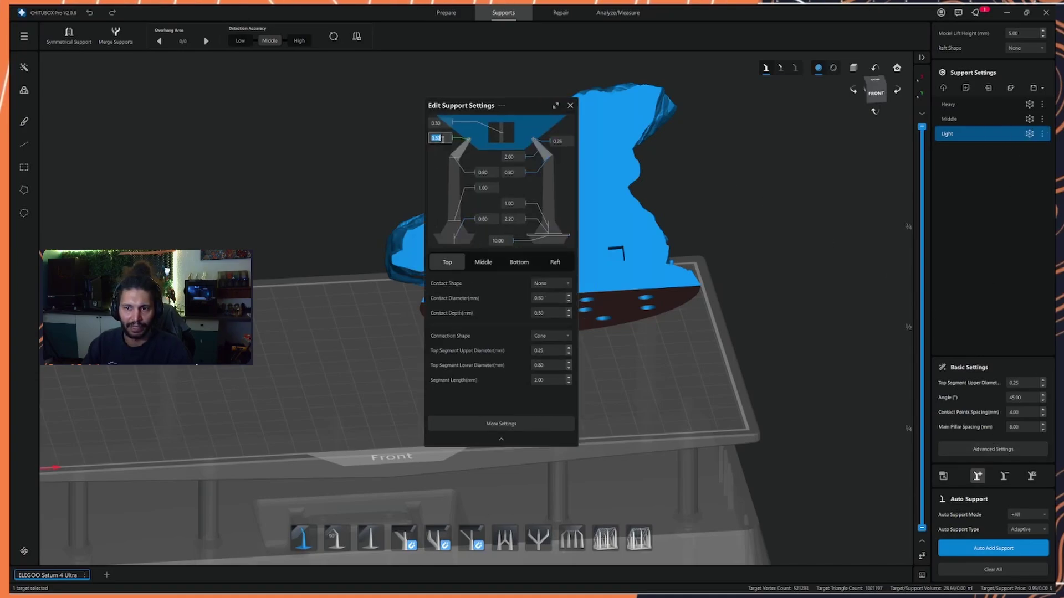
text(0.01)
key(Return)
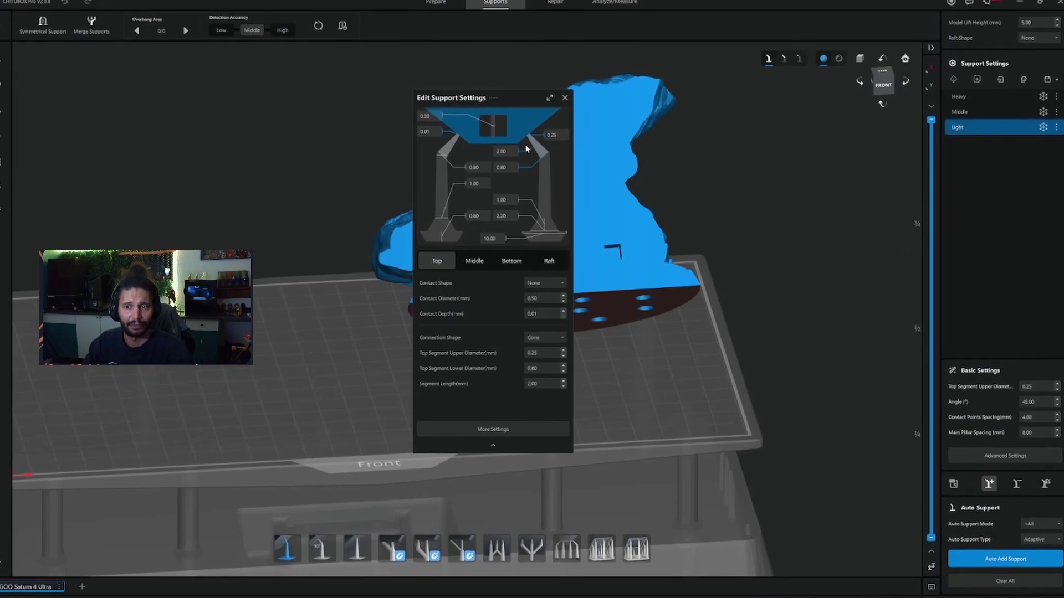
Set the Light profile's top-segment lower diameter and both middle-segment diameters to 0.90 mm, and its bottom platform thickness to 0.50 mm.
mouse_move(503, 149)
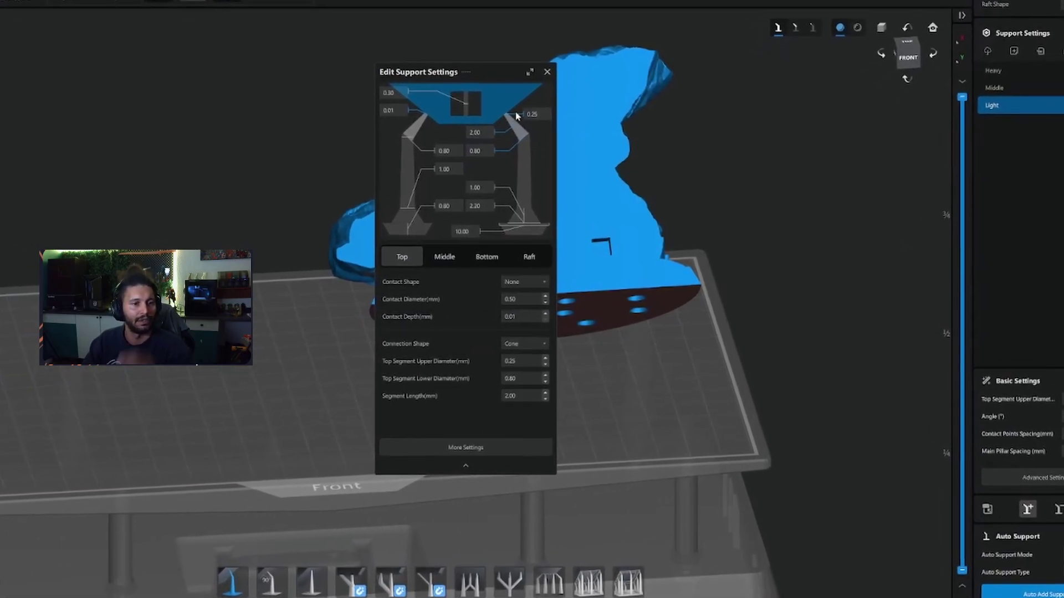
double_click(449, 148)
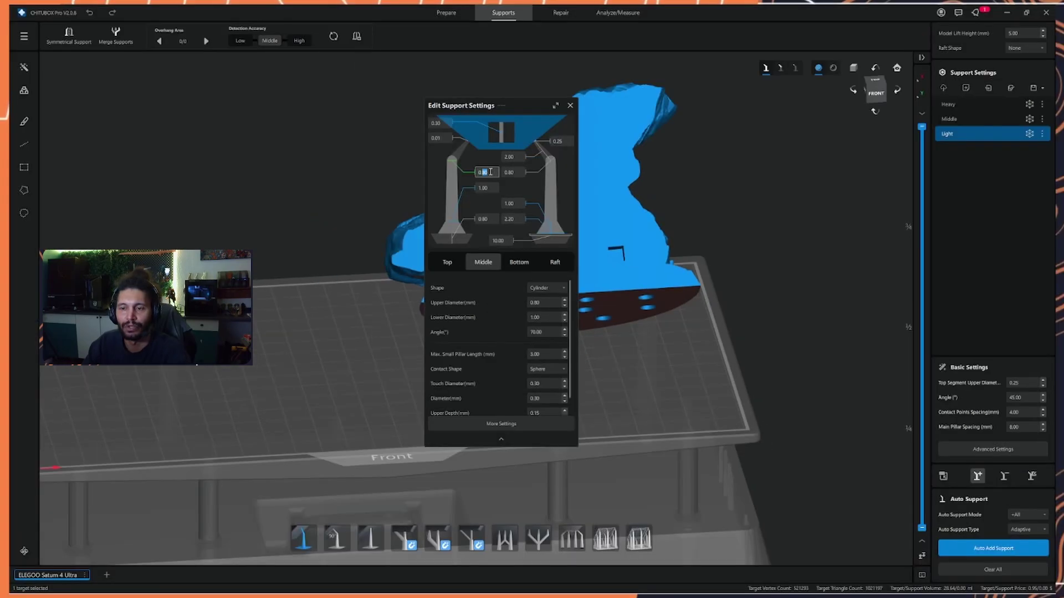
click(490, 218)
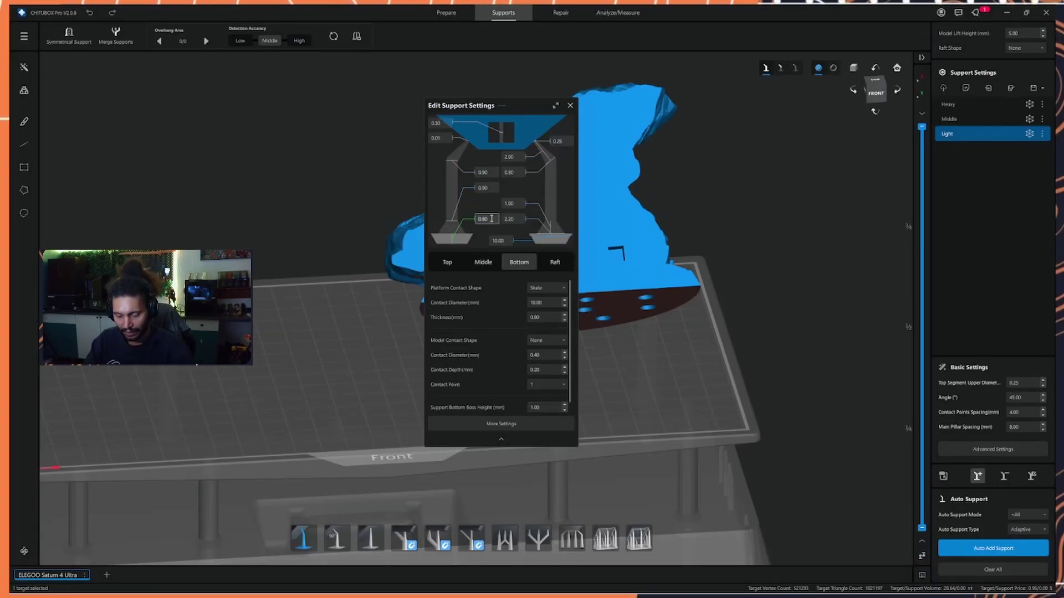
text(5)
key(Return)
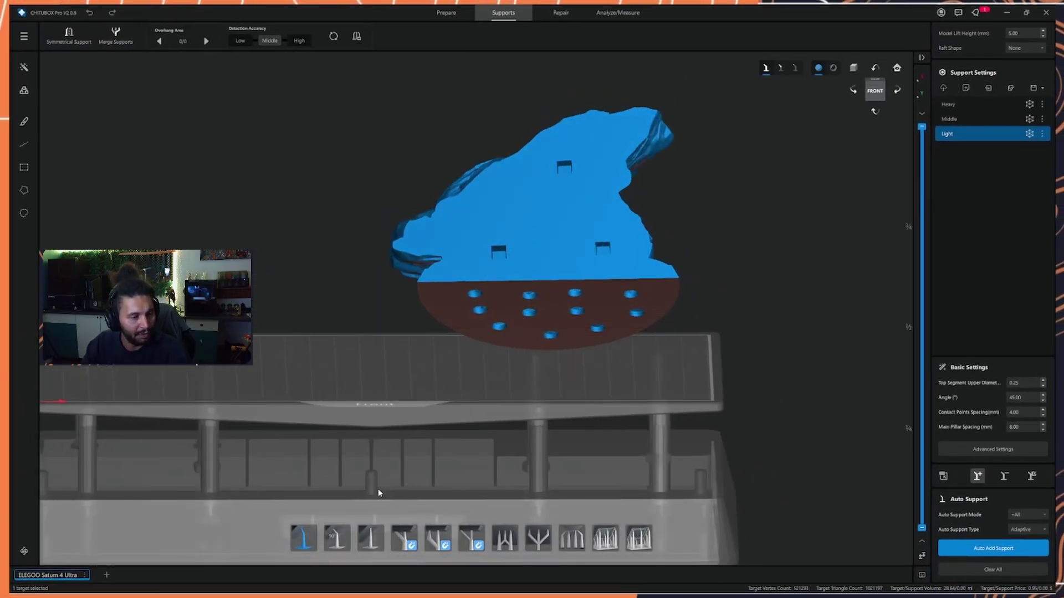
Try placing individual supports along the front edge of the rock's drilled base, then clear all supports.
right_drag(344, 434, 388, 283)
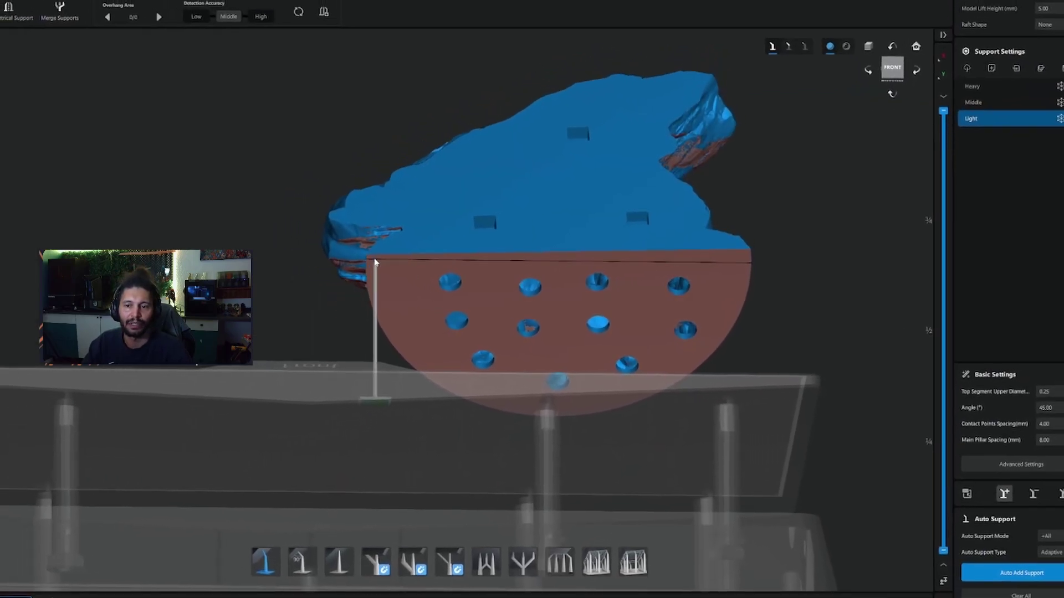
click(355, 258)
click(373, 259)
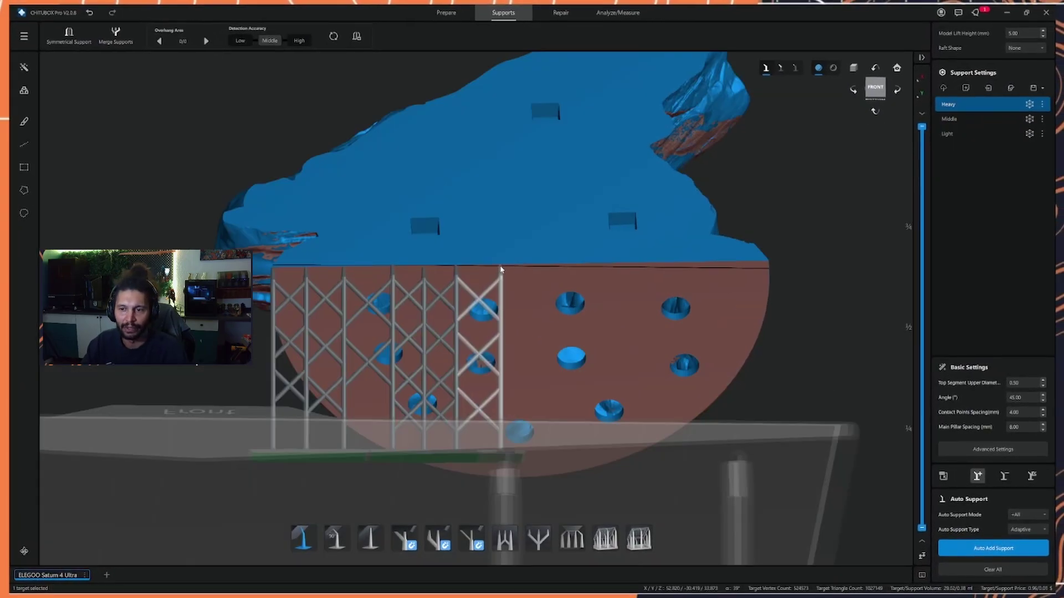
click(501, 269)
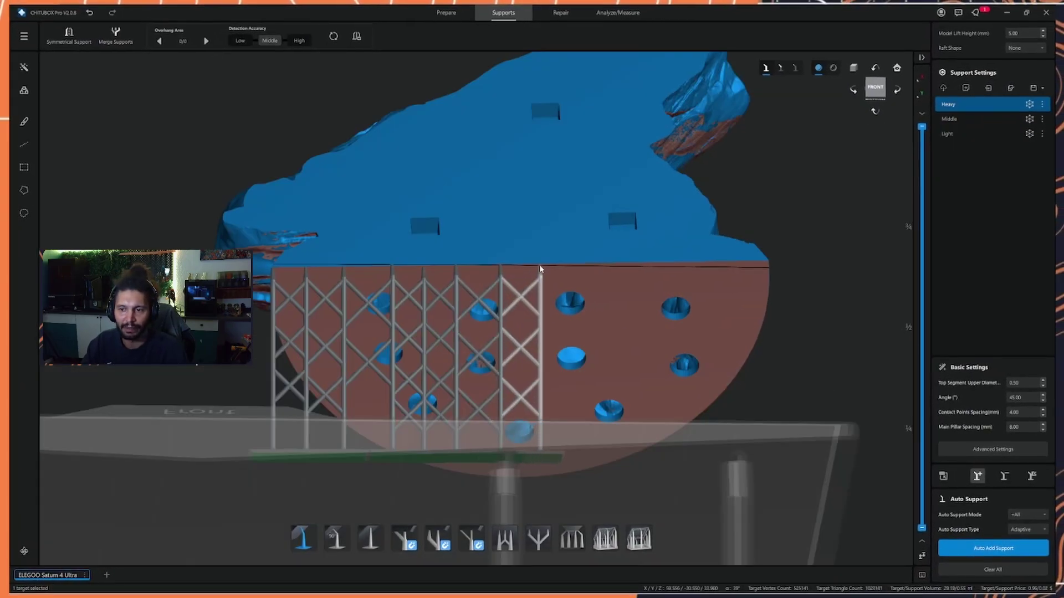
click(541, 269)
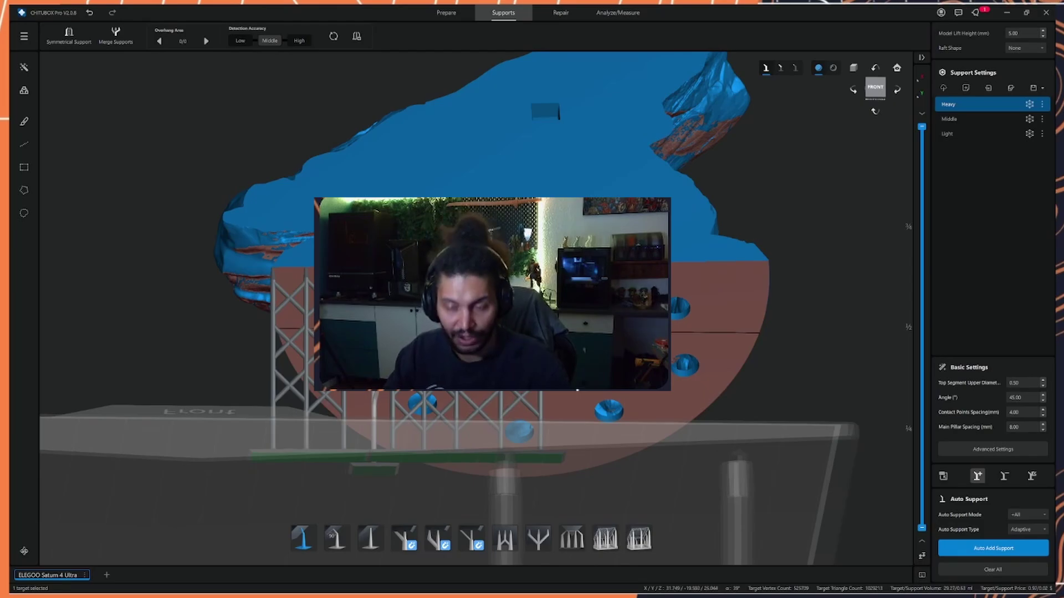
click(993, 570)
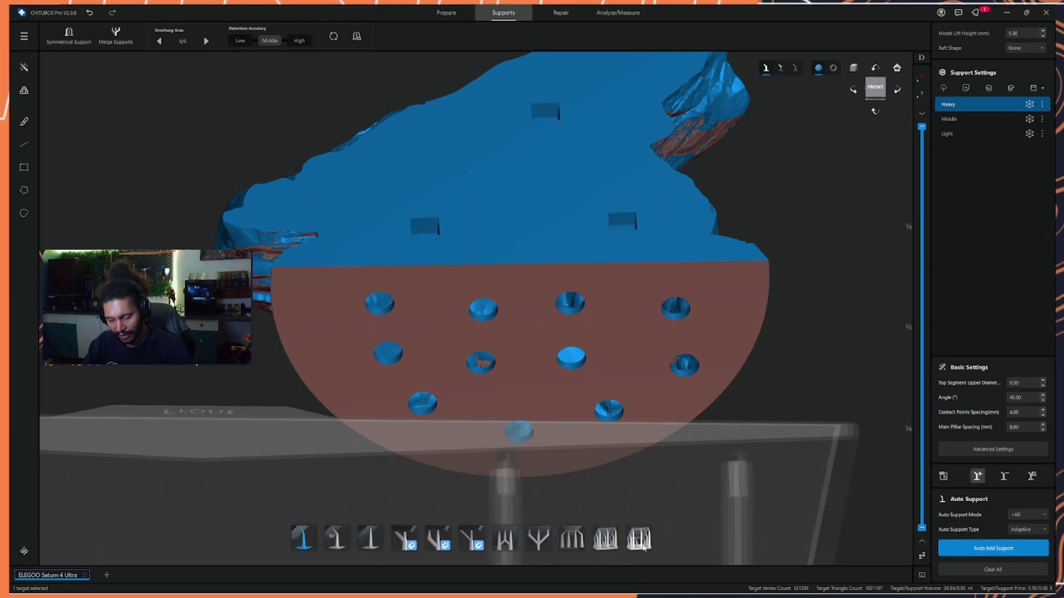
Add branching tree supports with cross-bracing across the rock's whole drilled base using the Heavy profile.
click(621, 458)
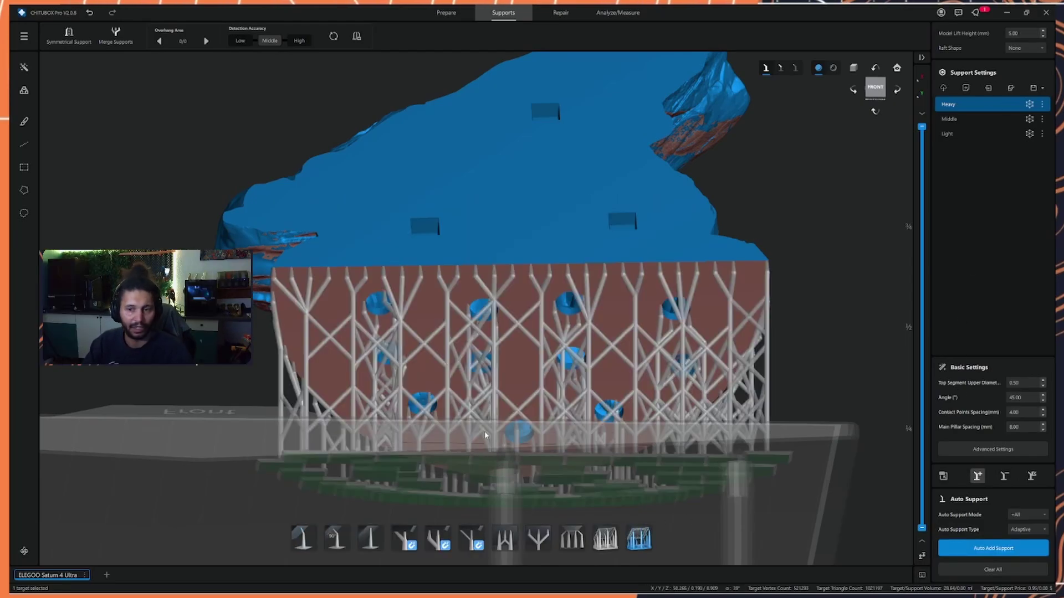
click(516, 327)
right_drag(439, 330, 449, 454)
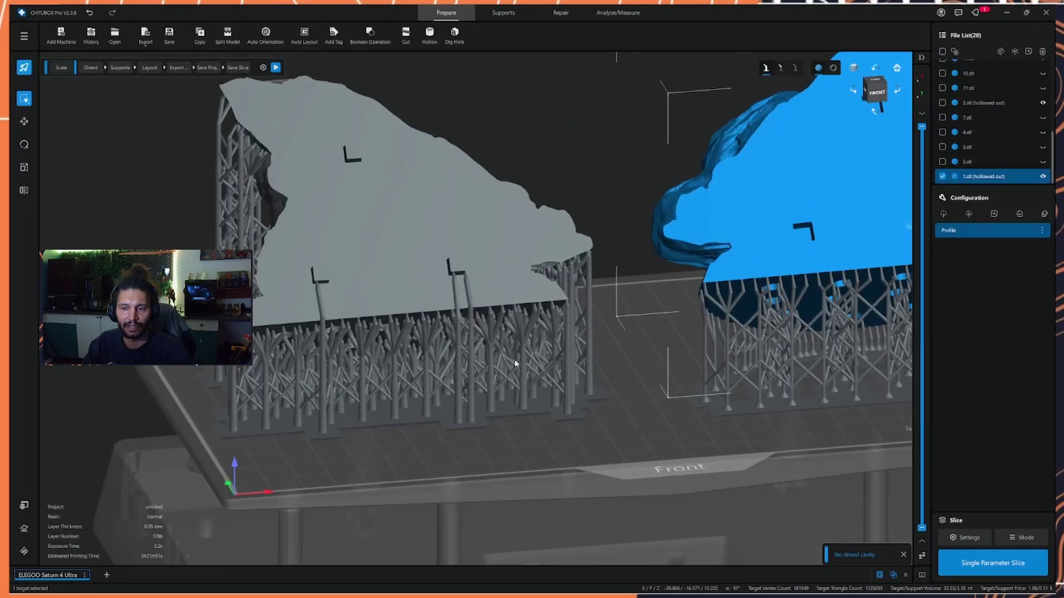
Select the hollowed 2.stl model and examine its supports up close, comparing them with those under the hollowed 1.stl model.
scroll(683, 368, up, 5)
click(771, 314)
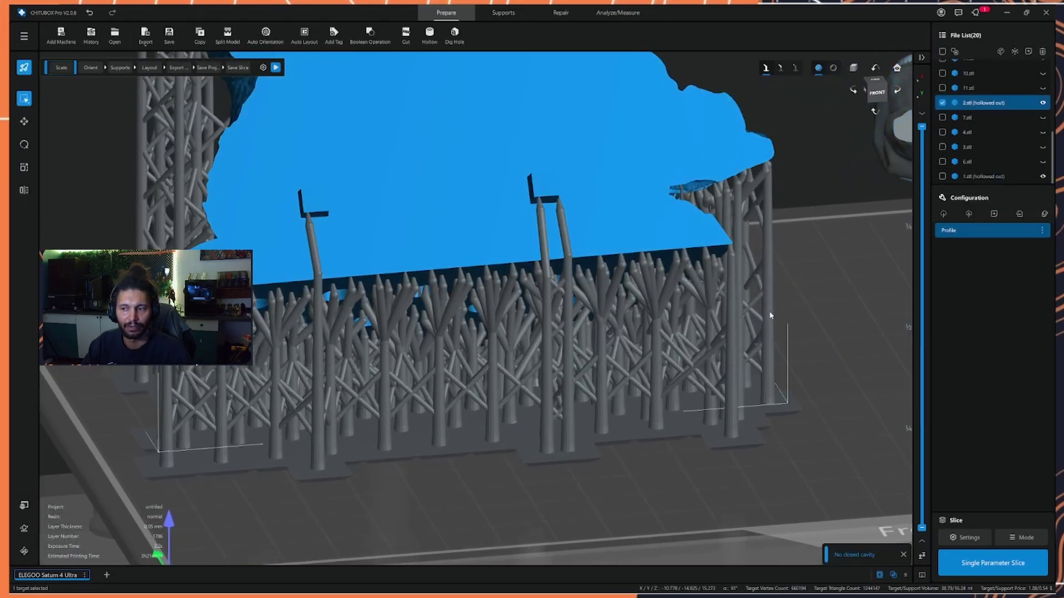
middle_drag(765, 266, 750, 265)
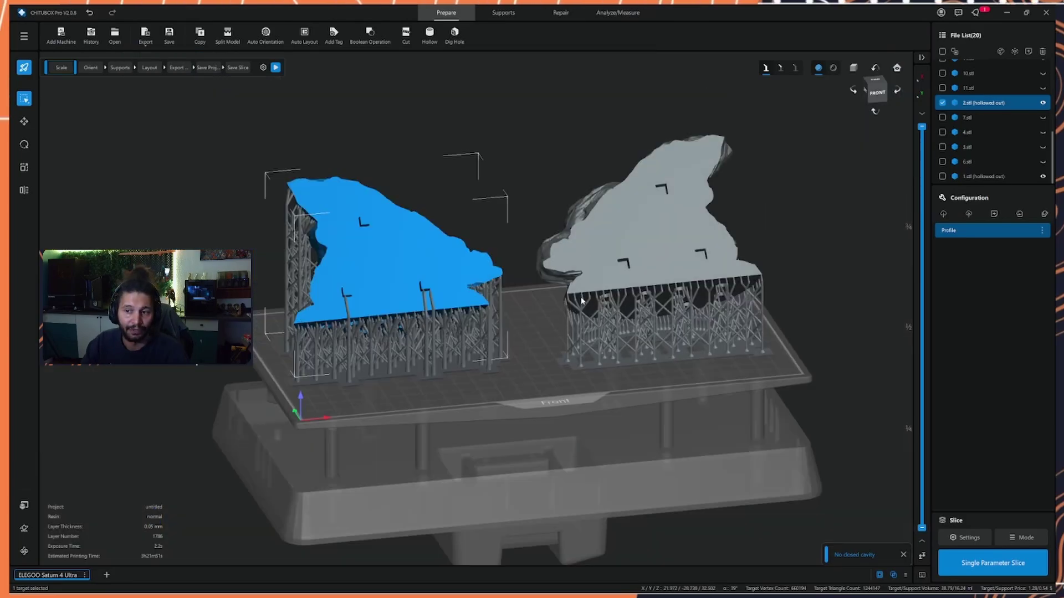
middle_drag(602, 303, 546, 314)
scroll(547, 314, up, 3)
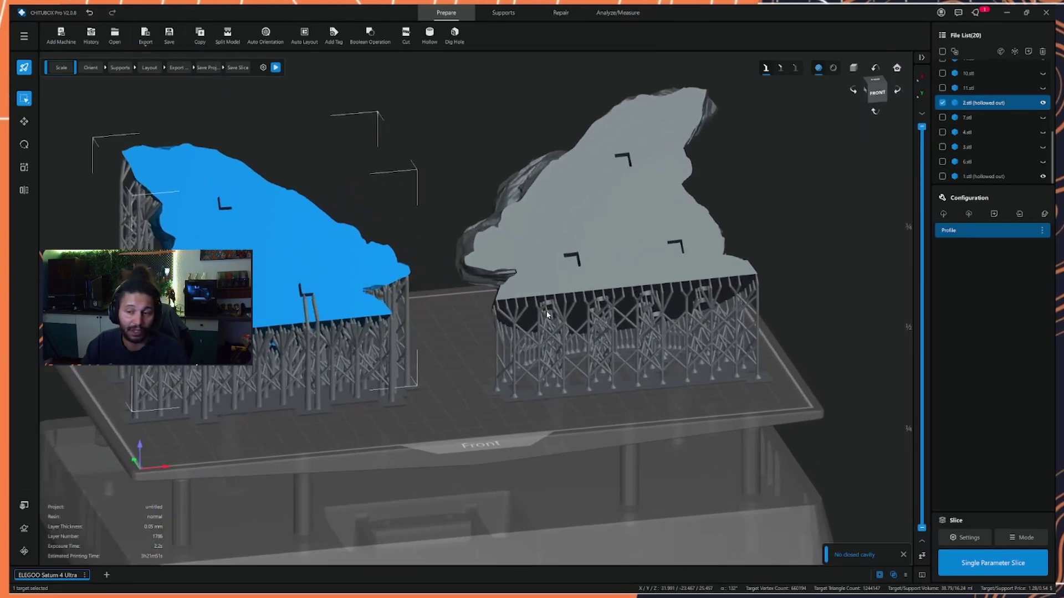
right_drag(546, 314, 539, 285)
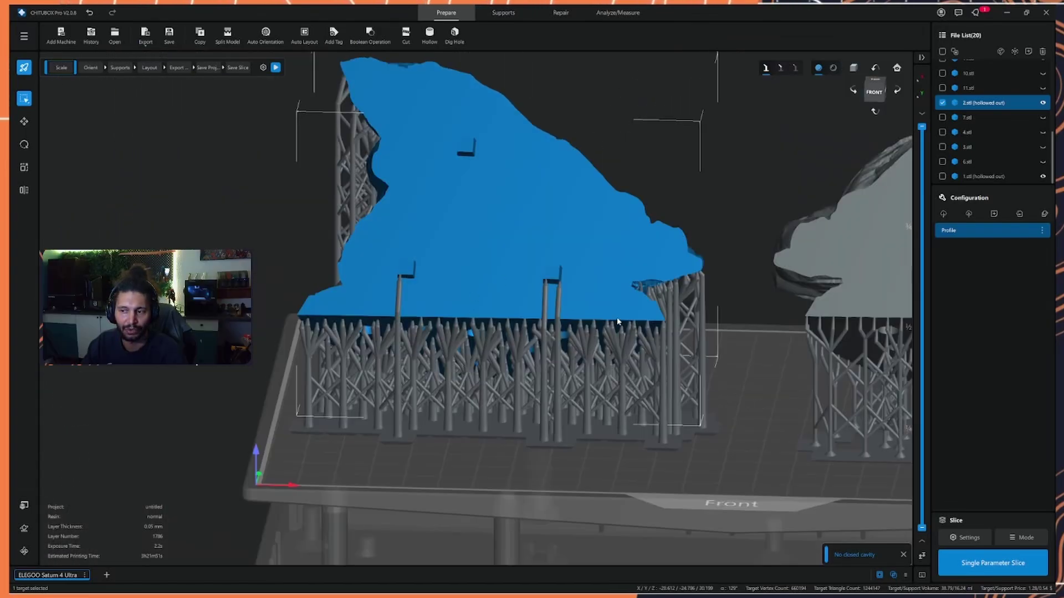
middle_drag(683, 337, 301, 294)
middle_drag(553, 292, 481, 301)
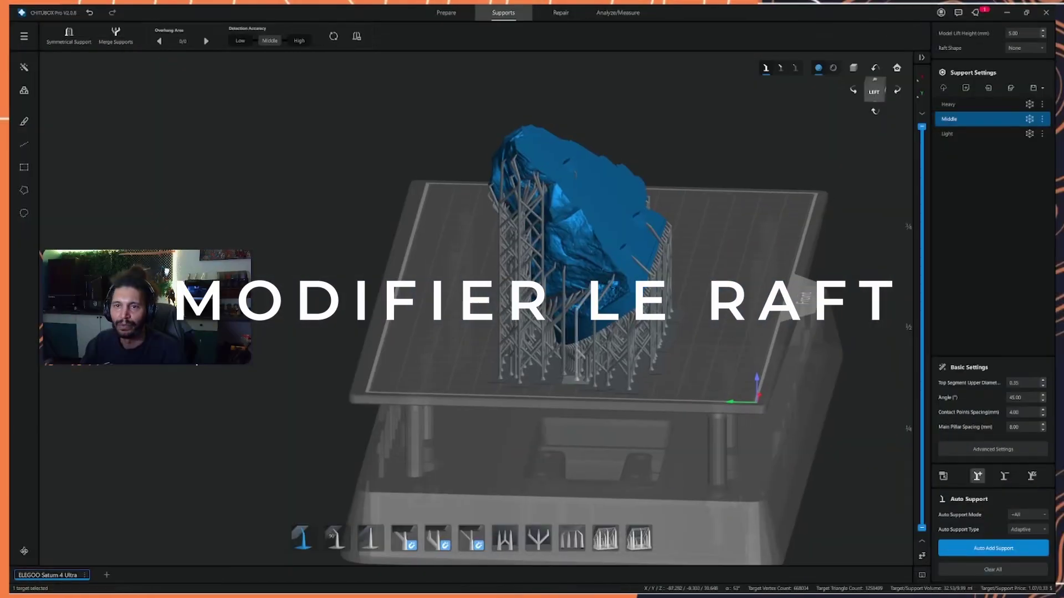
Set the Middle profile's raft shape to the bottom-connecting option and compare both models' rafts at the lowest layers.
scroll(729, 257, up, 5)
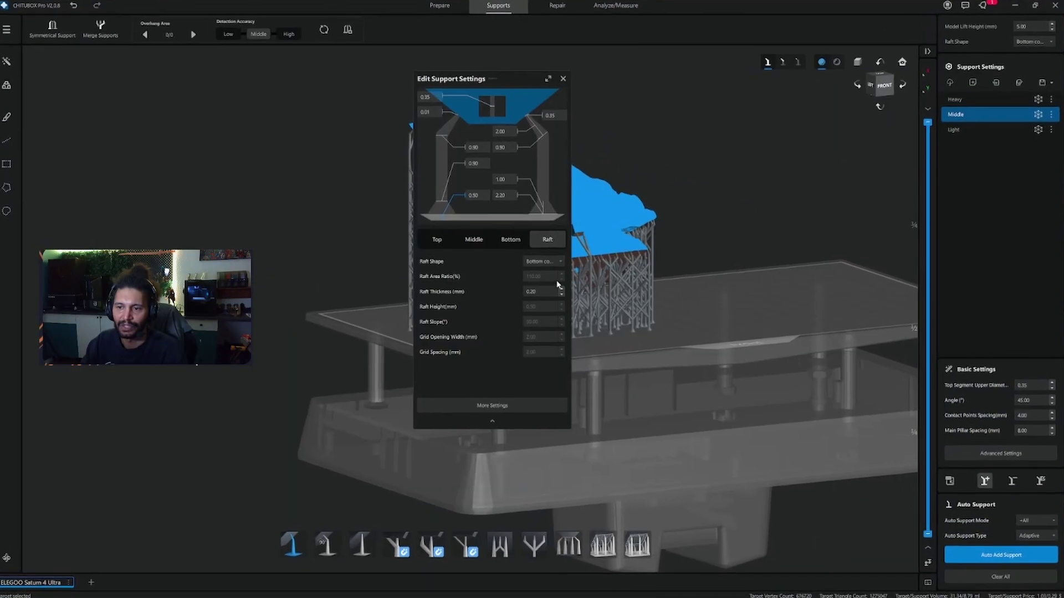
click(547, 263)
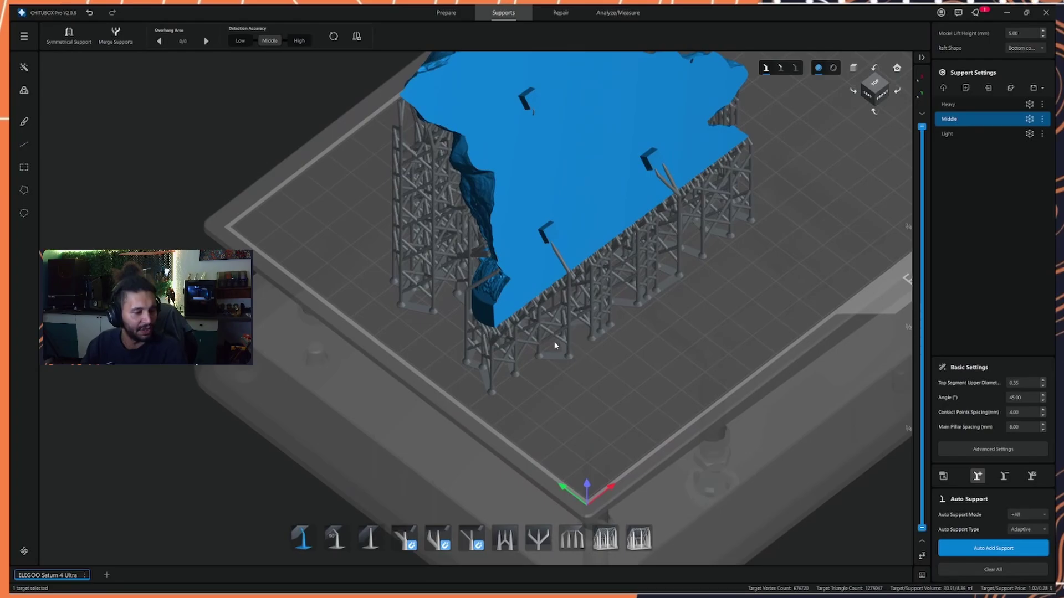
drag(624, 281, 655, 288)
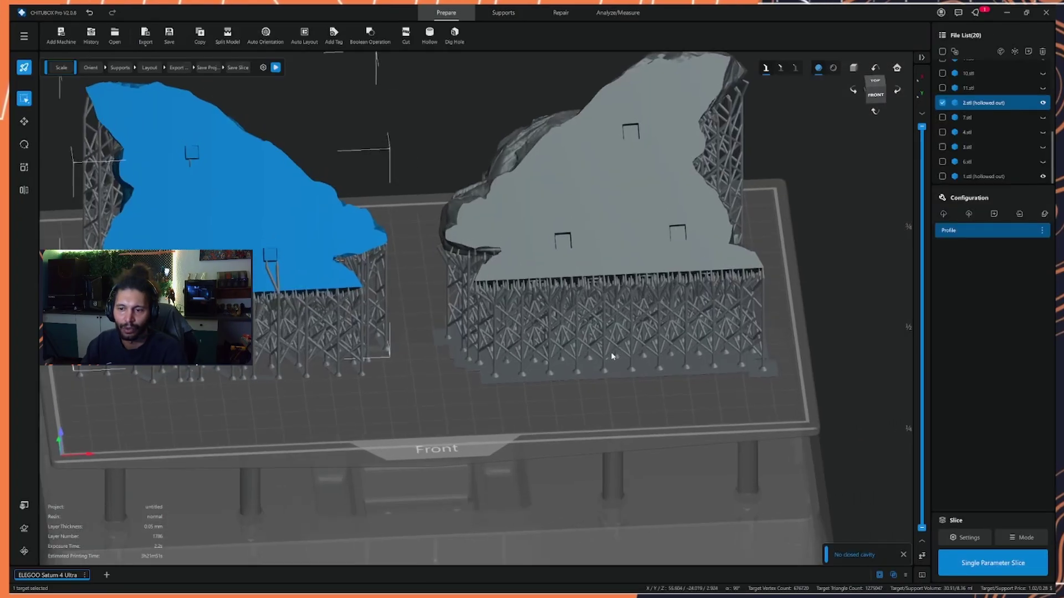
scroll(556, 340, up, 3)
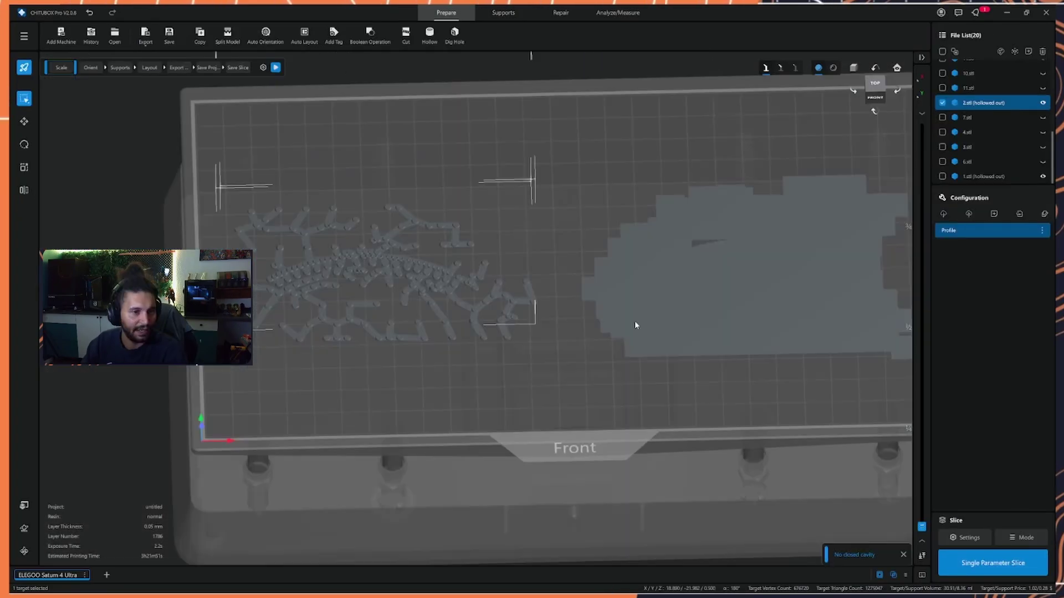
scroll(637, 320, down, 2)
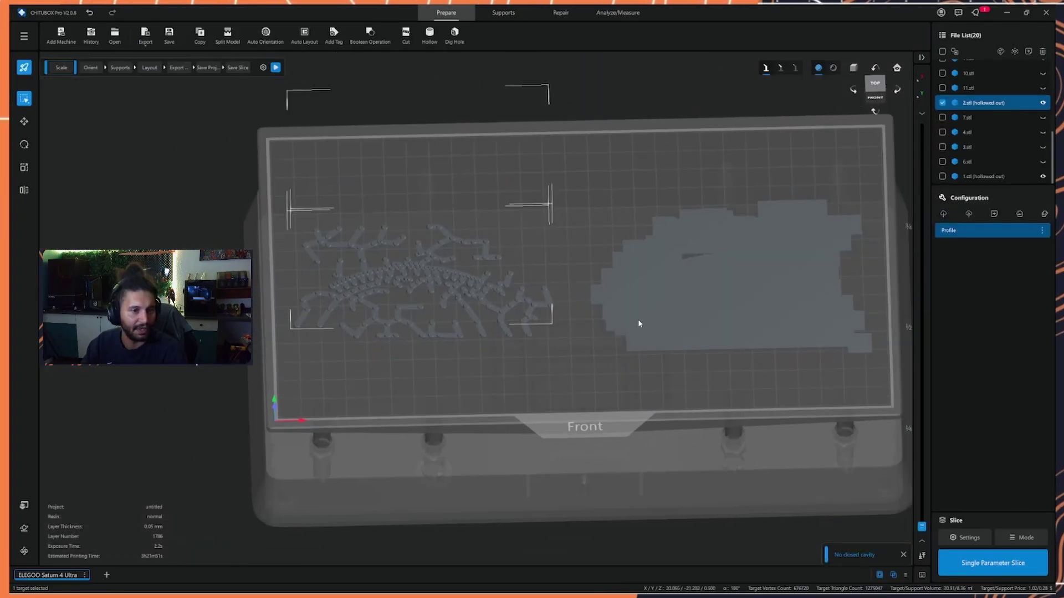